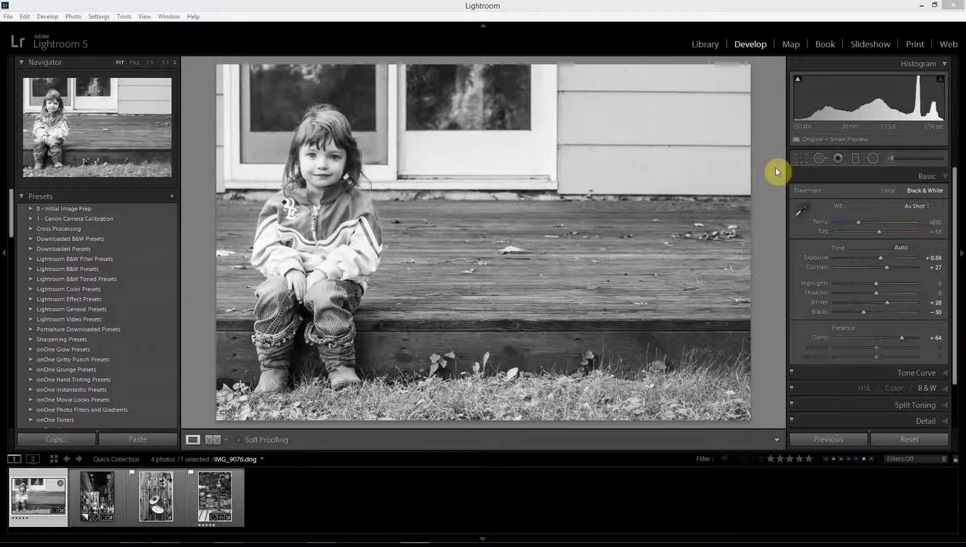
# Review the porch photo's Black & White Mix and open its Split Toning settings
pyautogui.click(745, 44)
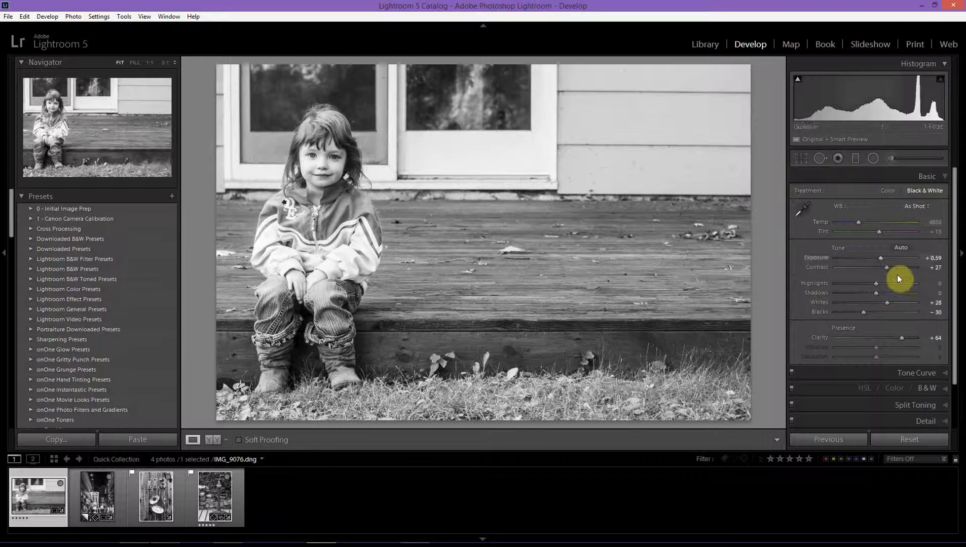
pyautogui.click(945, 388)
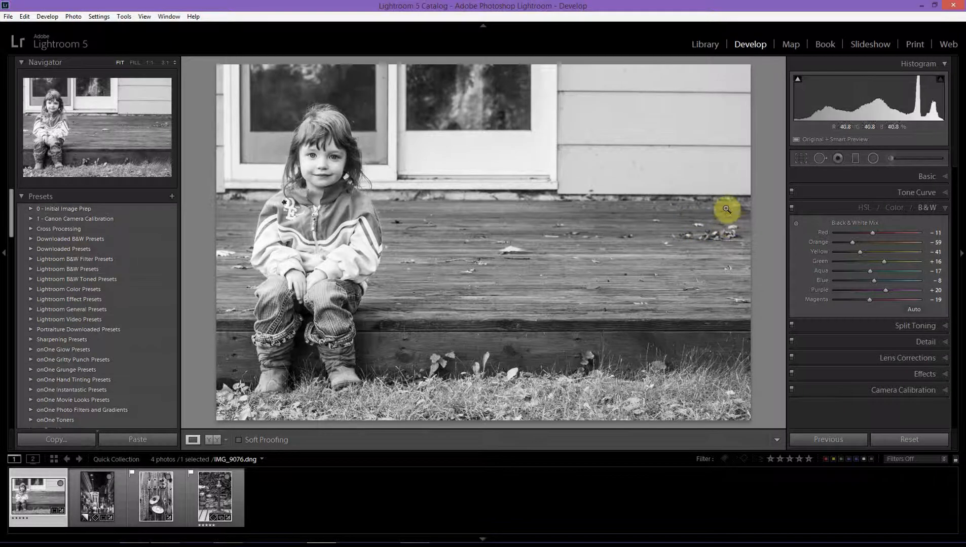
pyautogui.click(946, 210)
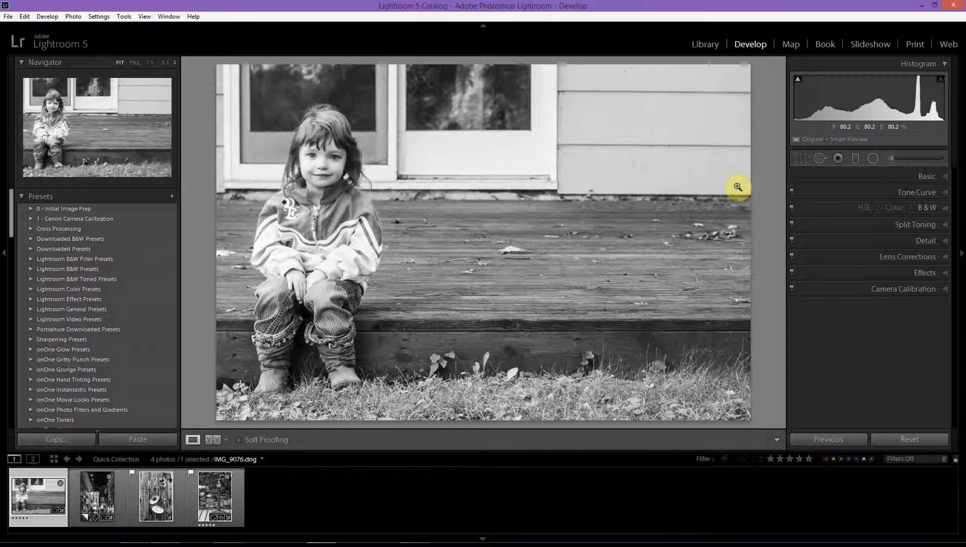
pyautogui.click(944, 226)
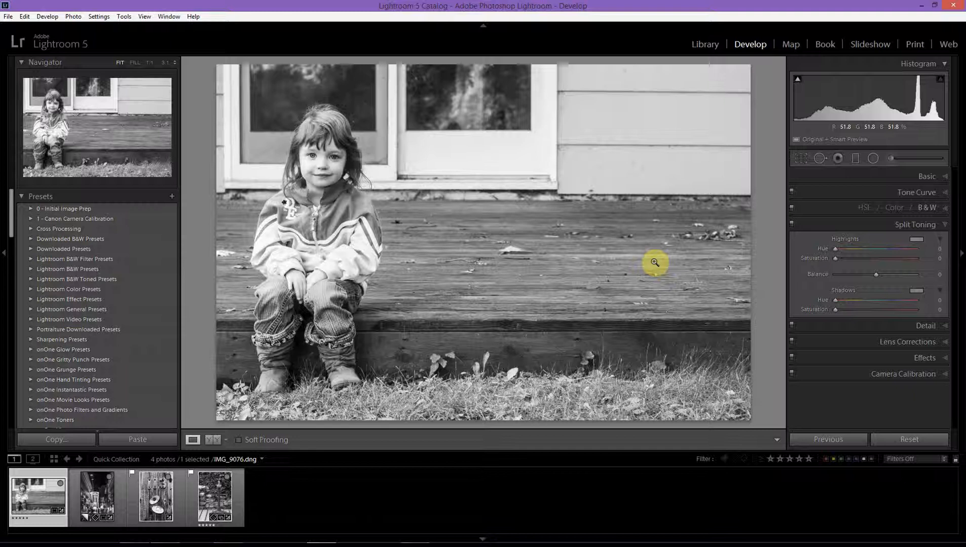
# Tint the porch photo's highlights green with hue 114 and saturation 90
pyautogui.click(916, 240)
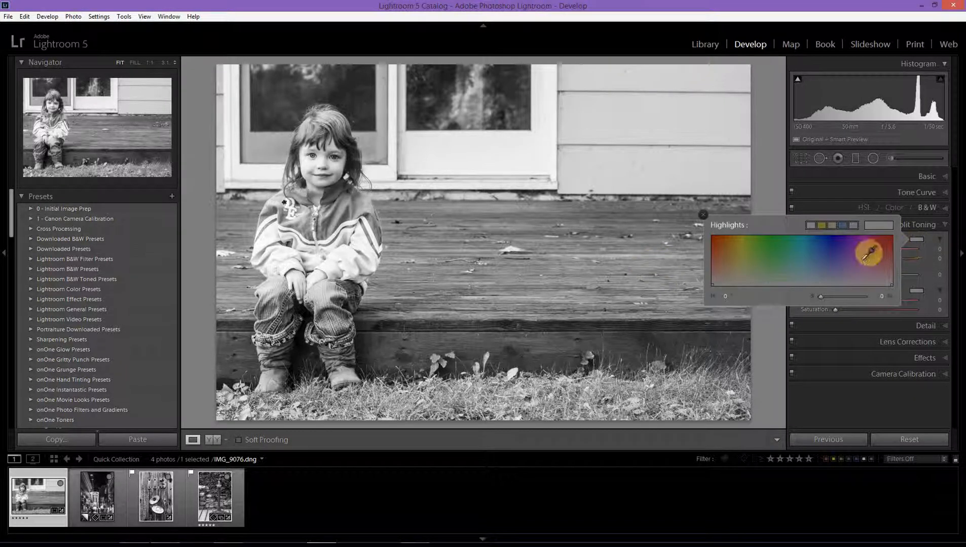
pyautogui.click(769, 240)
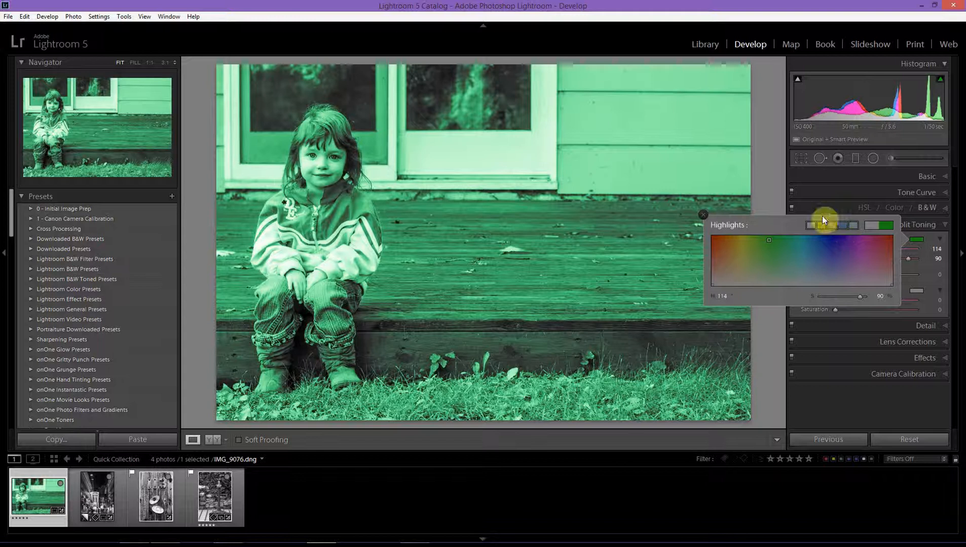
pyautogui.click(703, 215)
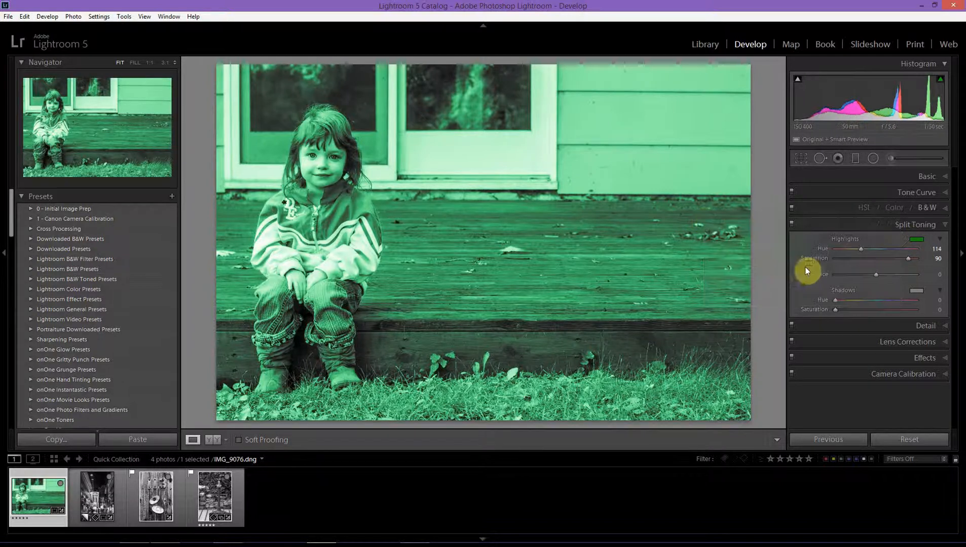
# Tint the porch photo's shadows red with hue 0 and saturation 100
pyautogui.click(917, 292)
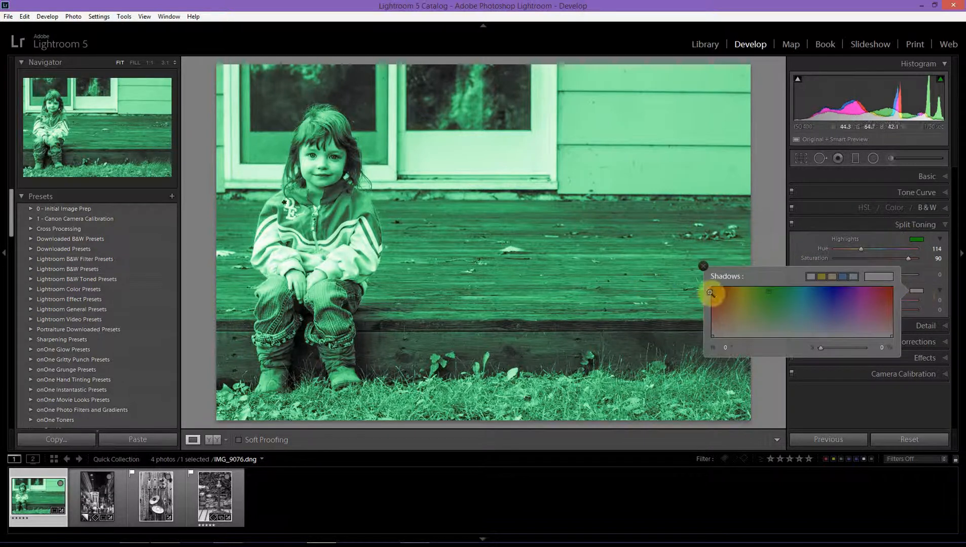
pyautogui.moveTo(725, 290); pyautogui.dragTo(705, 278)
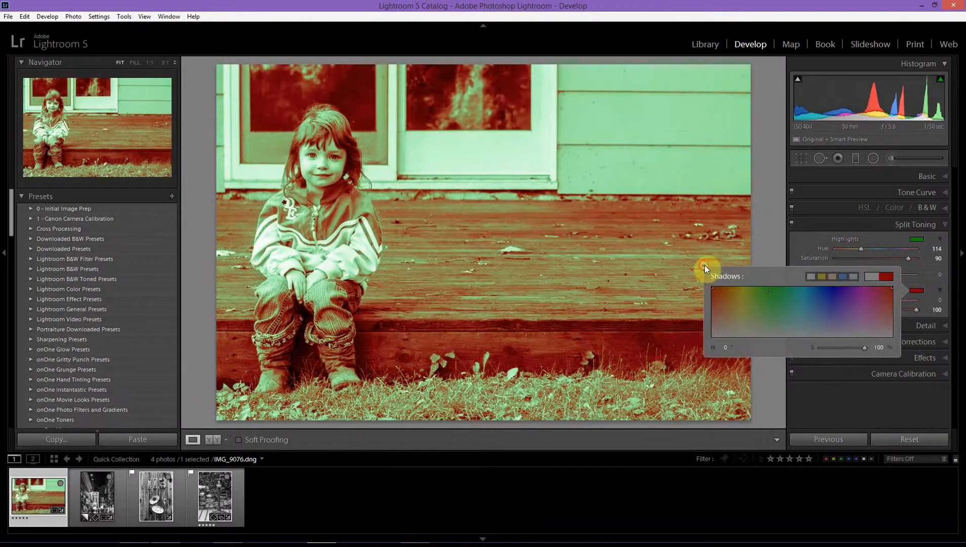
pyautogui.click(704, 265)
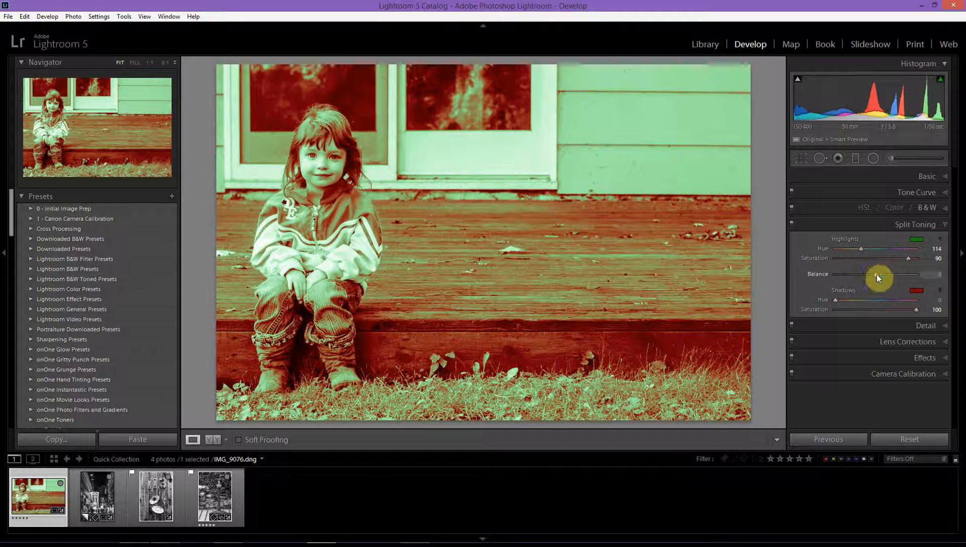
# Try the split toning balance at -98 and at +100
pyautogui.moveTo(875, 278); pyautogui.dragTo(838, 277)
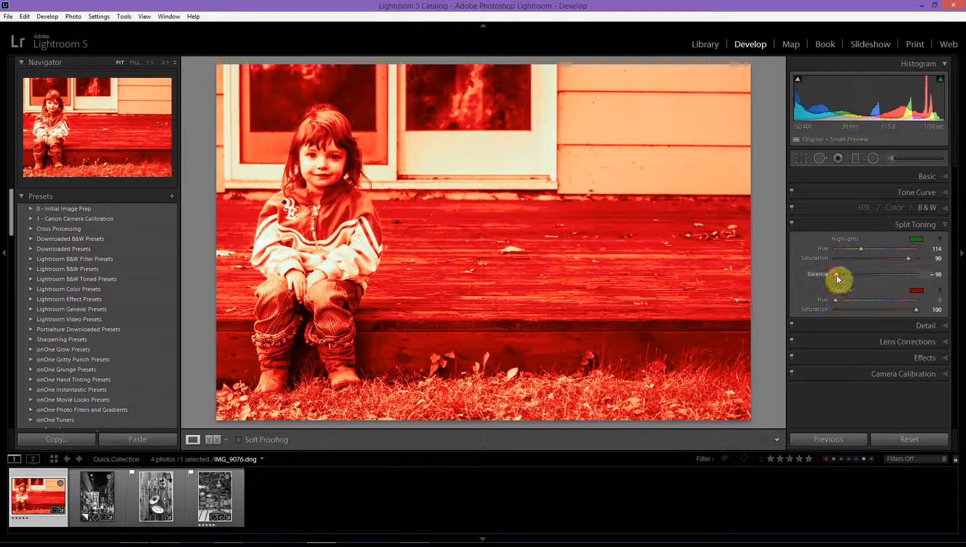
pyautogui.moveTo(837, 276); pyautogui.dragTo(921, 277)
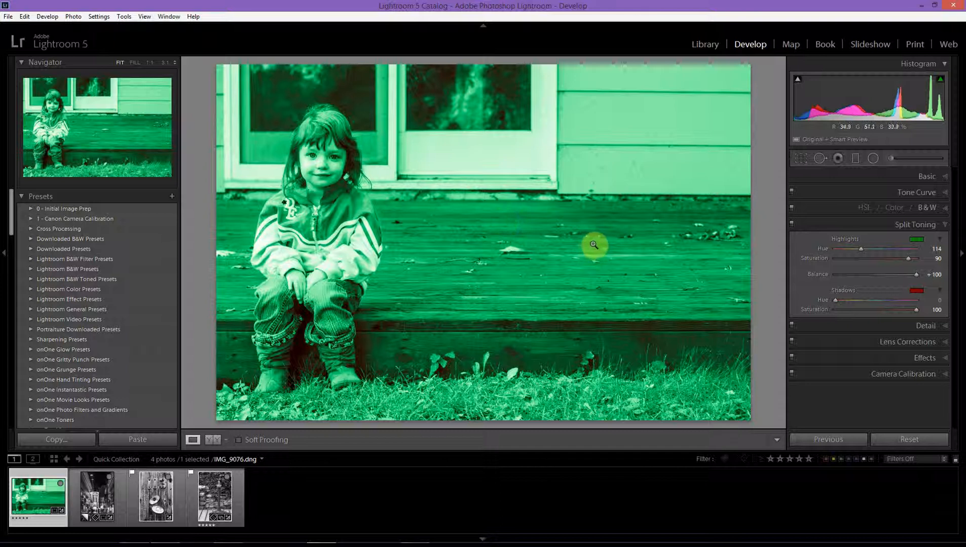
# Reset the split toning balance, highlights and shadows to their defaults
pyautogui.doubleClick(814, 273)
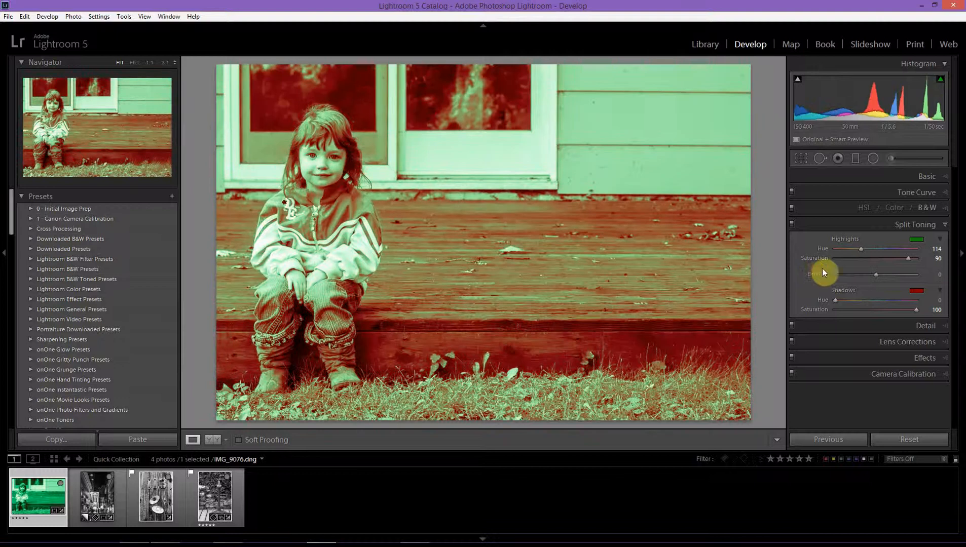
pyautogui.doubleClick(842, 237)
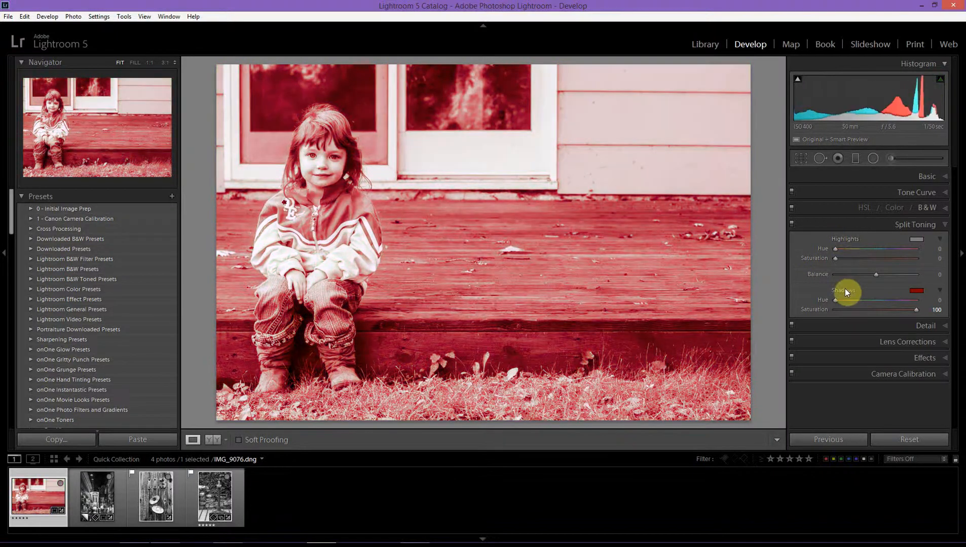
pyautogui.doubleClick(844, 289)
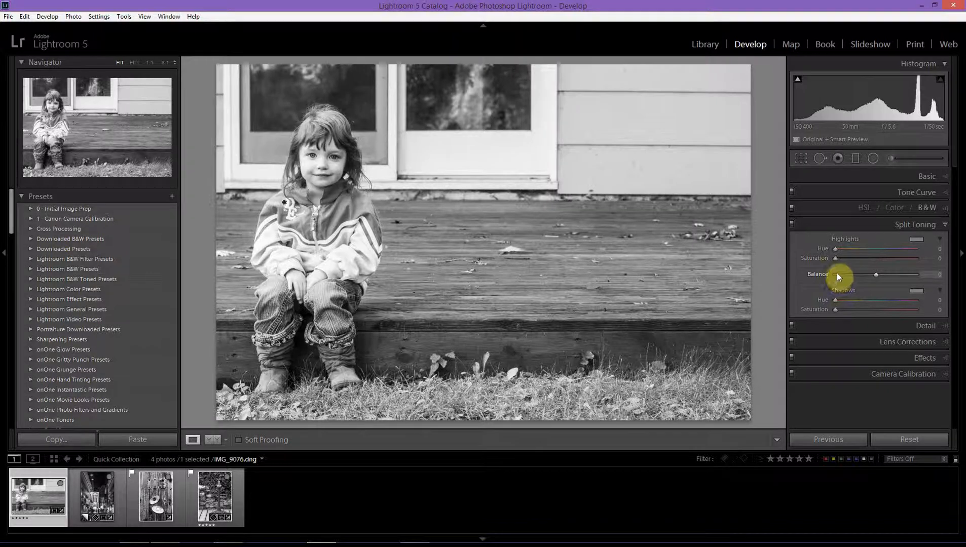
# Try the sepia preset swatch with hue 37 and saturation 22 on the shadows, and reset the shadow toning
pyautogui.click(913, 292)
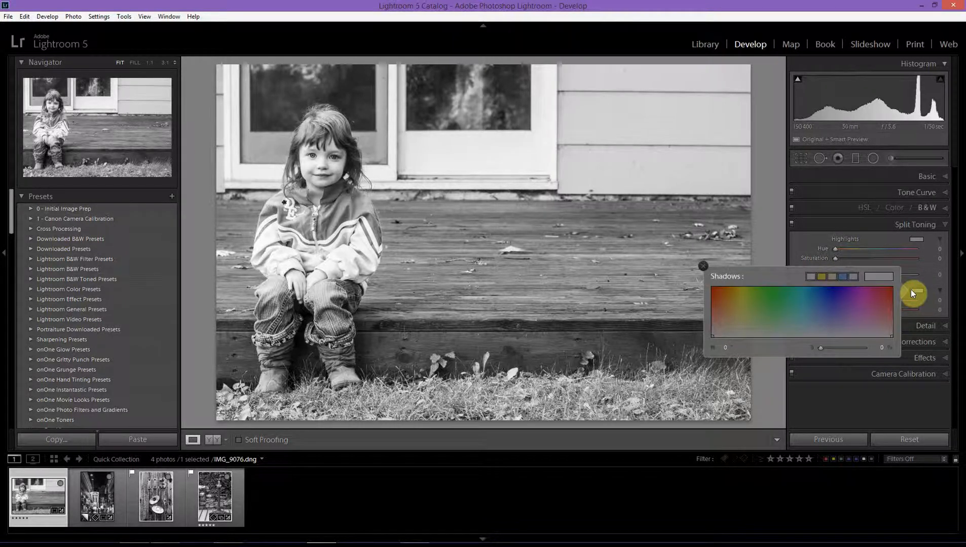
pyautogui.click(834, 277)
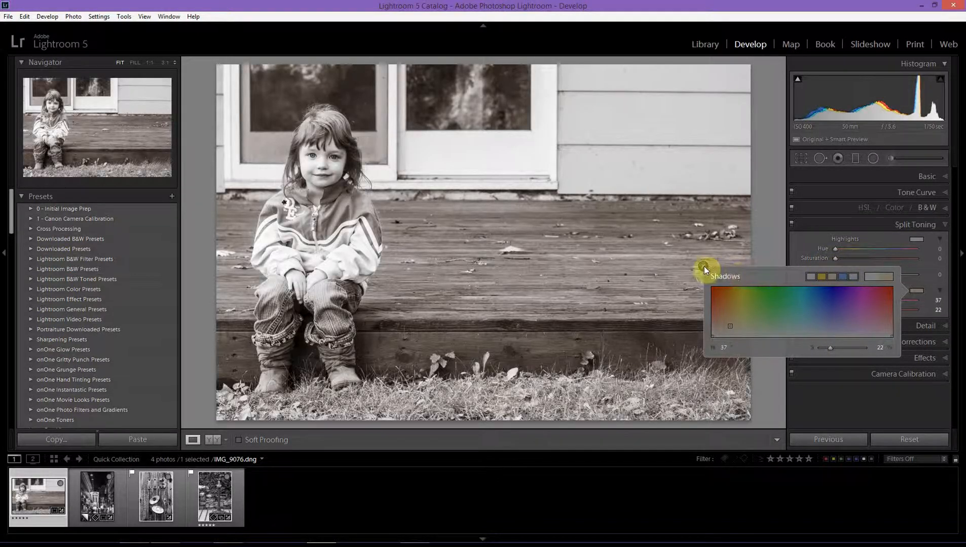
pyautogui.click(704, 267)
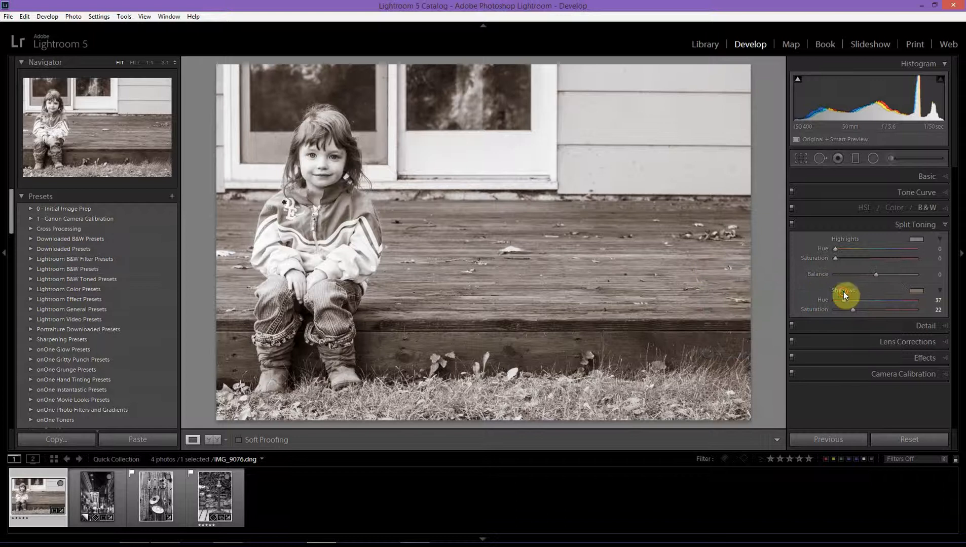
pyautogui.doubleClick(843, 293)
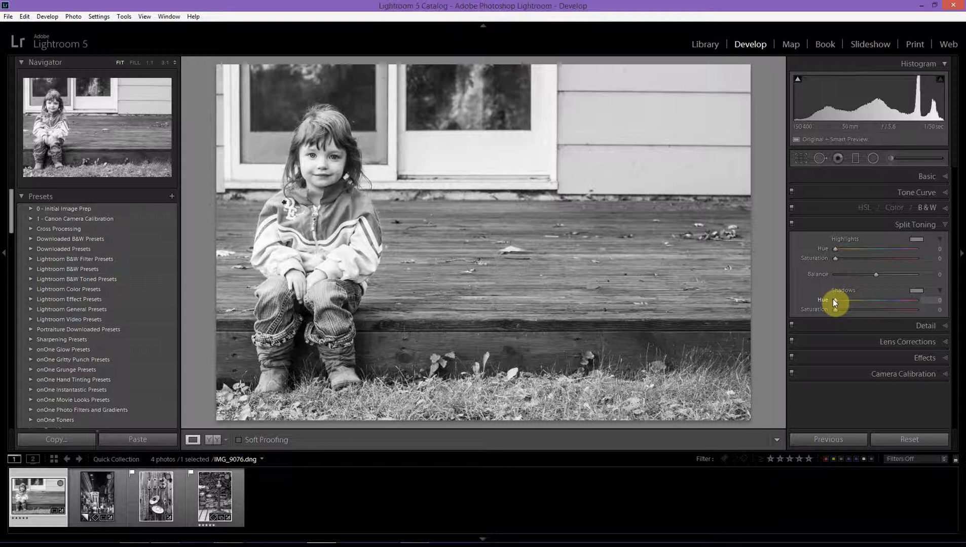
# Give the porch photo a sepia tone with shadow hue 38, shadow saturation 45 and balance +42
pyautogui.moveTo(835, 301); pyautogui.dragTo(844, 301)
pyautogui.moveTo(835, 310)
pyautogui.mouseDown()
pyautogui.moveTo(903, 311)
pyautogui.moveTo(843, 301)
pyautogui.mouseUp()
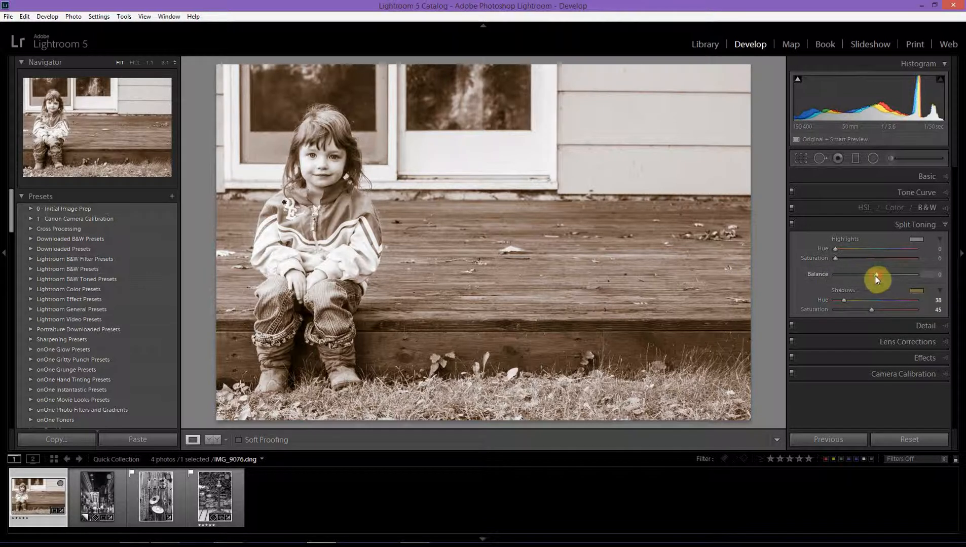
pyautogui.moveTo(875, 274); pyautogui.dragTo(890, 277)
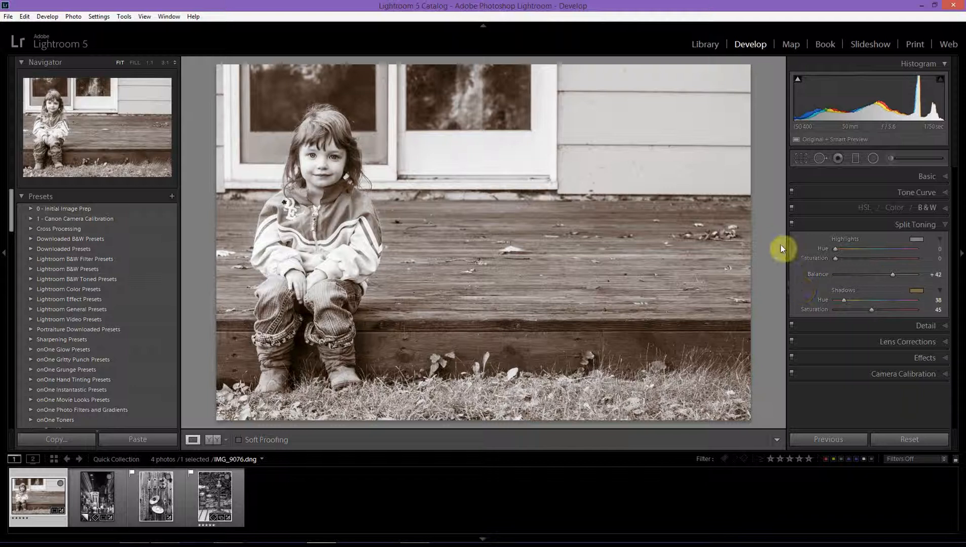
# Compare the porch photo with and without its split toning
pyautogui.click(792, 223)
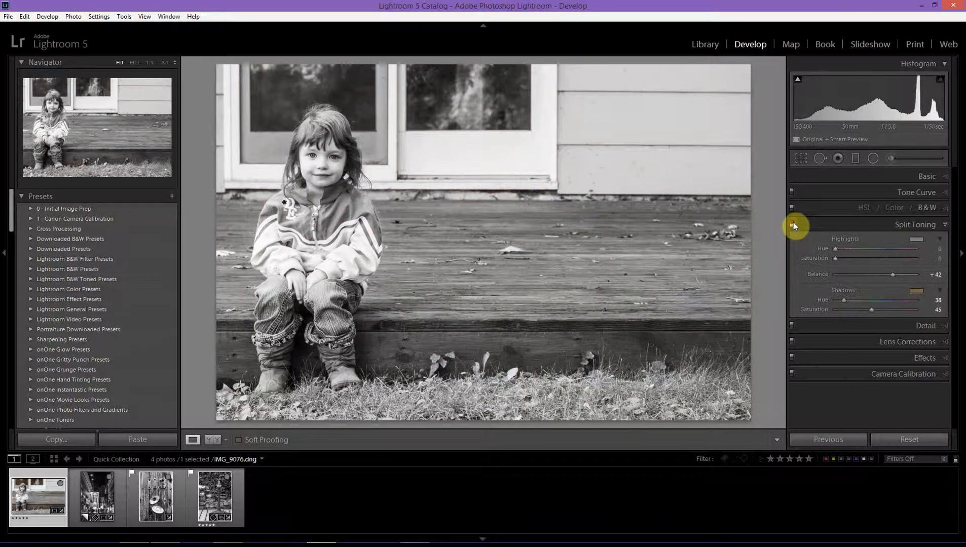
pyautogui.click(792, 223)
pyautogui.click(792, 223)
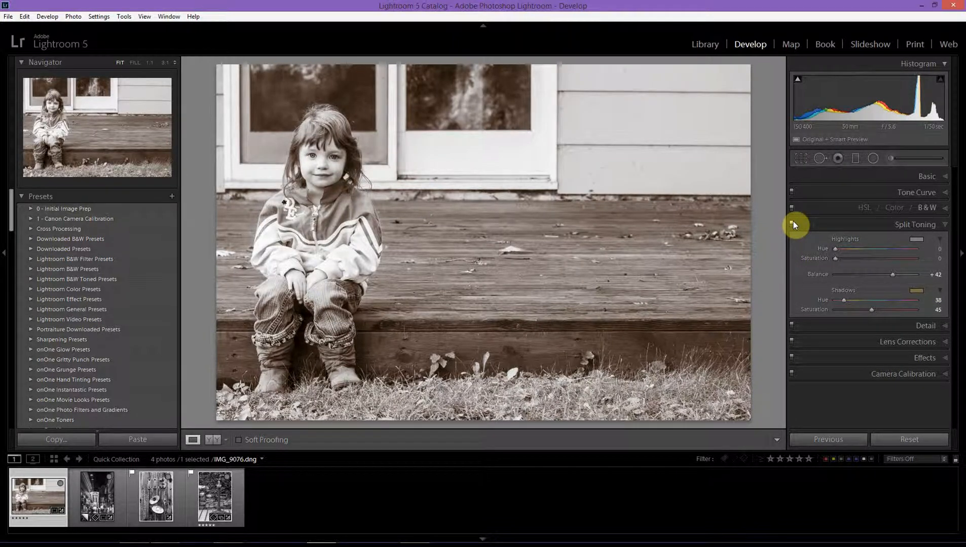
pyautogui.click(792, 224)
pyautogui.click(792, 224)
# Select the indoor hall photo IMG_7935.dng and tone its shadows blue with hue 235 and saturation 34
pyautogui.click(99, 494)
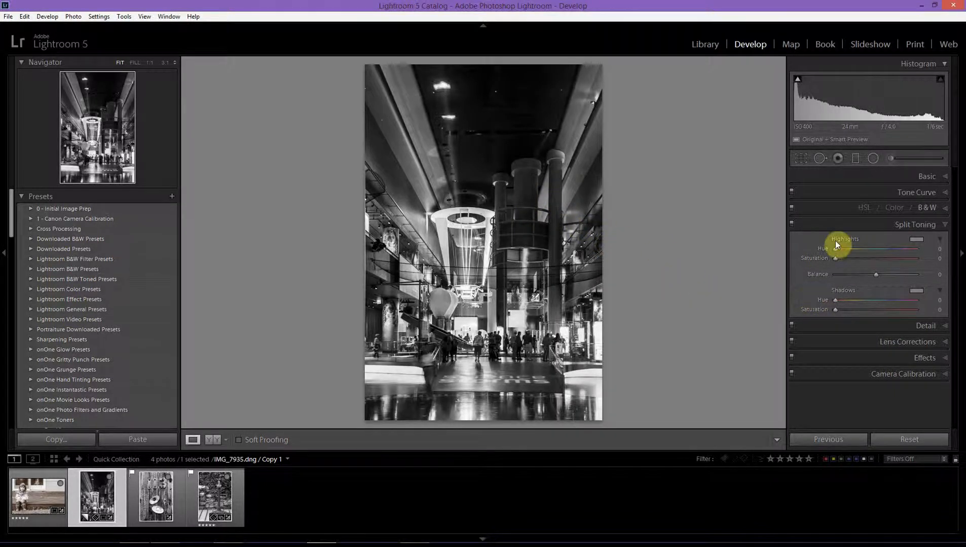
pyautogui.moveTo(836, 301); pyautogui.dragTo(862, 310)
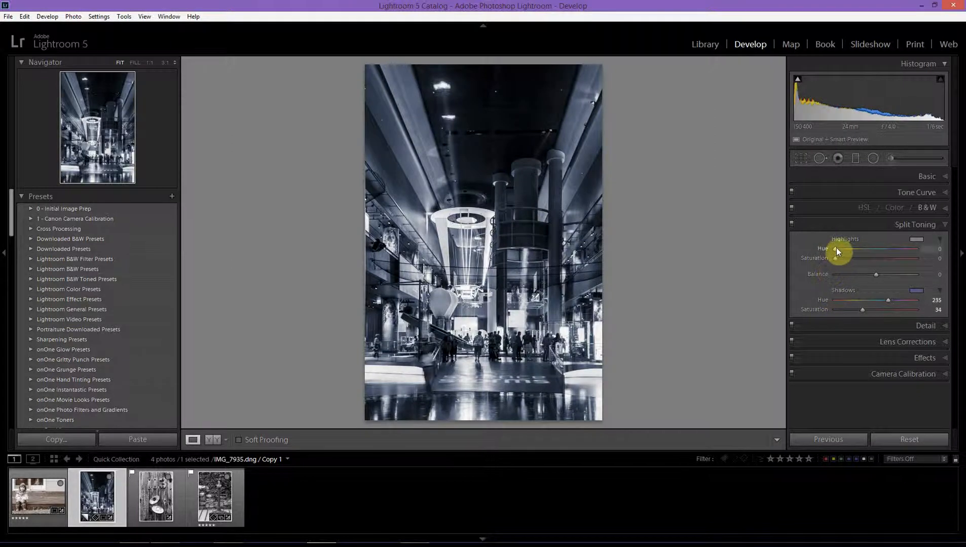
# Tone the hall photo's highlights yellow with hue 67 and saturation 44, and set the balance to -6
pyautogui.moveTo(838, 250); pyautogui.dragTo(866, 260)
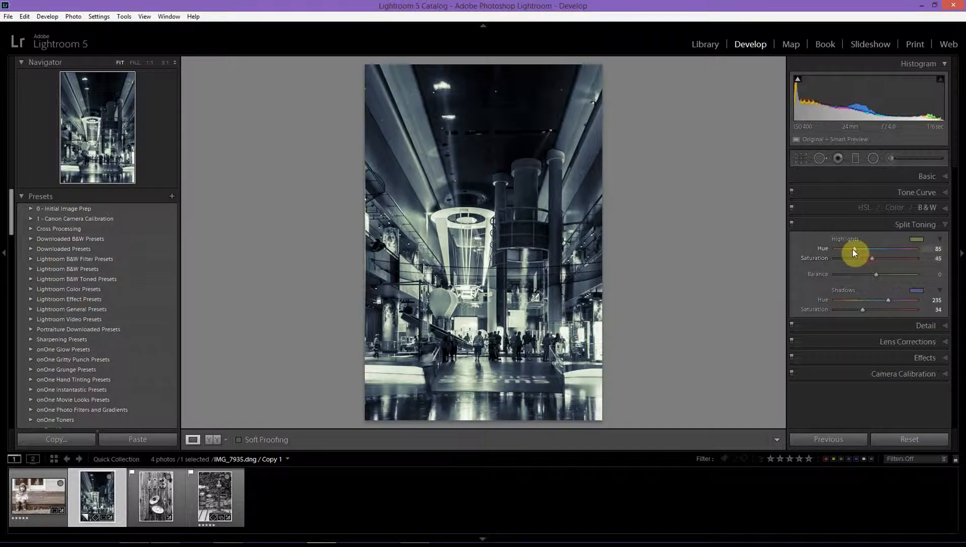
pyautogui.moveTo(853, 250); pyautogui.dragTo(852, 249)
pyautogui.moveTo(871, 258); pyautogui.dragTo(870, 261)
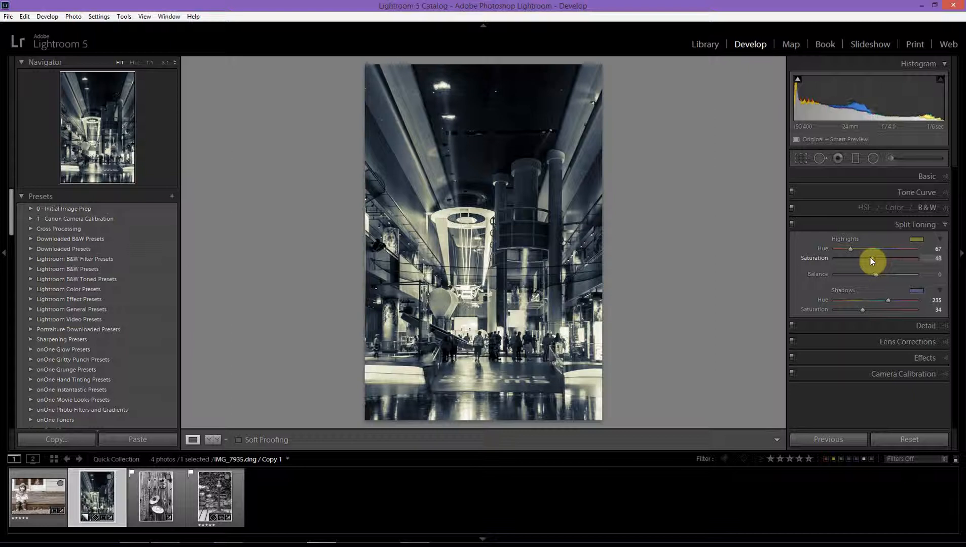
pyautogui.moveTo(870, 259); pyautogui.dragTo(869, 260)
pyautogui.moveTo(877, 276)
pyautogui.mouseDown()
pyautogui.moveTo(908, 275)
pyautogui.moveTo(878, 275)
pyautogui.mouseUp()
pyautogui.moveTo(875, 275); pyautogui.dragTo(872, 275)
pyautogui.click(870, 258)
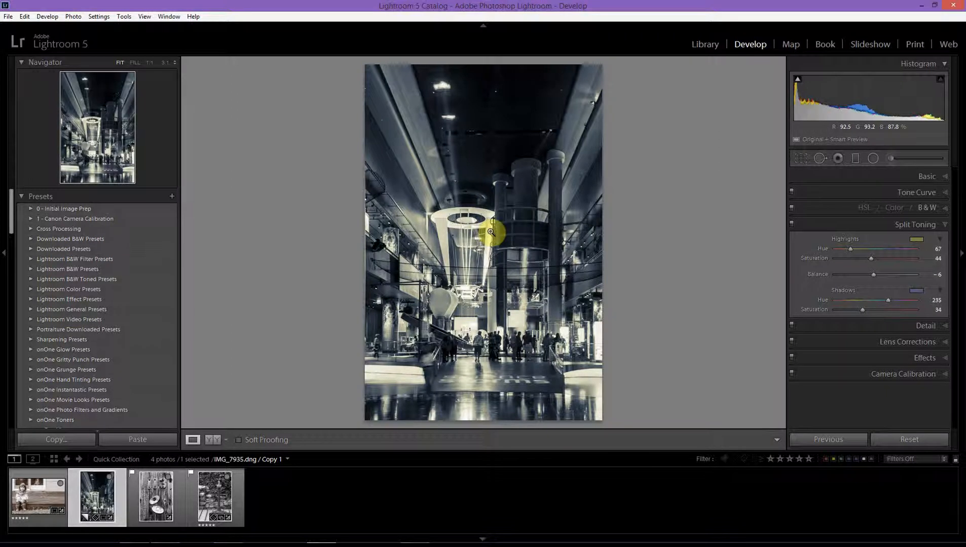
# Compare the hall photo with and without its split toning
pyautogui.click(791, 223)
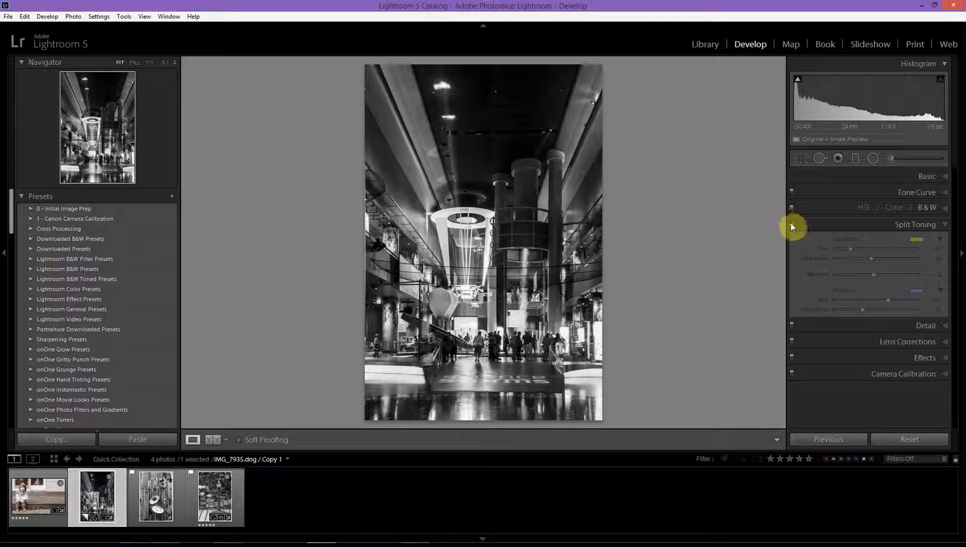
pyautogui.click(792, 224)
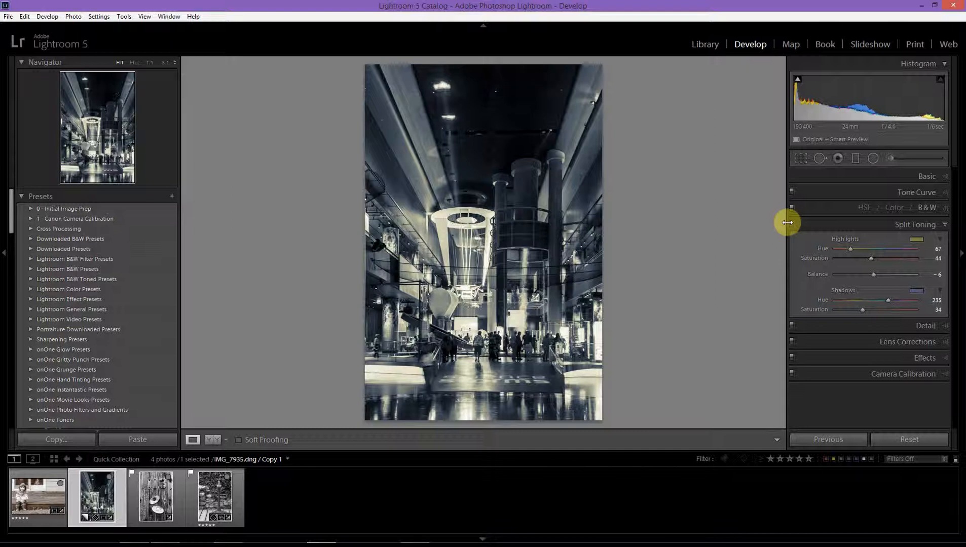
# Reset the hall photo's highlight toning, balance and shadow toning
pyautogui.doubleClick(841, 239)
pyautogui.doubleClick(819, 274)
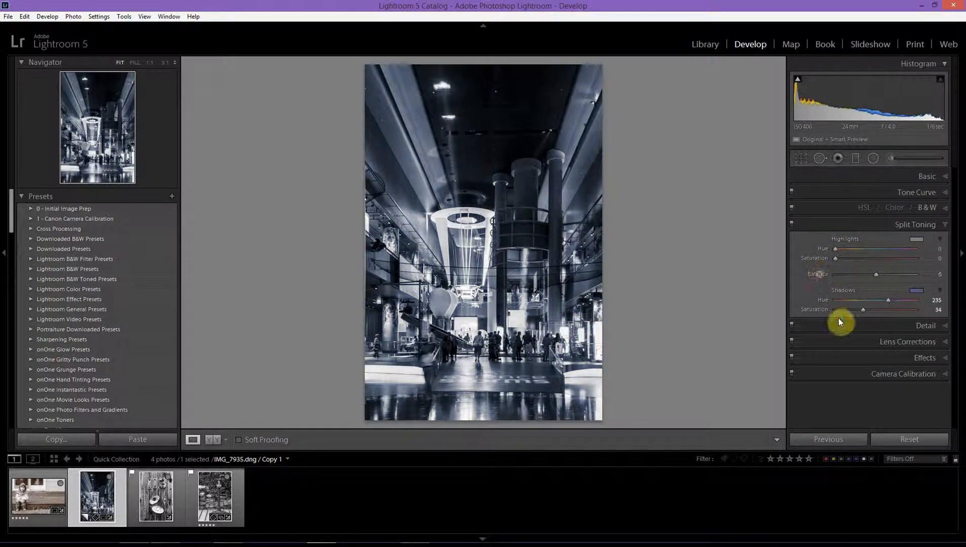
pyautogui.doubleClick(843, 290)
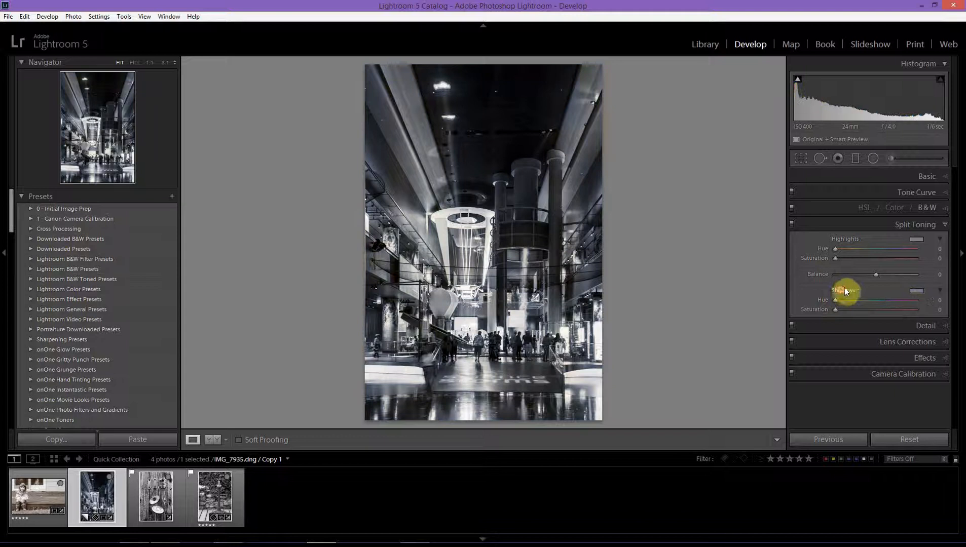
# Open the hall photo's Tone Curve settings in place of Split Toning and set the curve channel to RGB
pyautogui.click(938, 229)
pyautogui.click(948, 194)
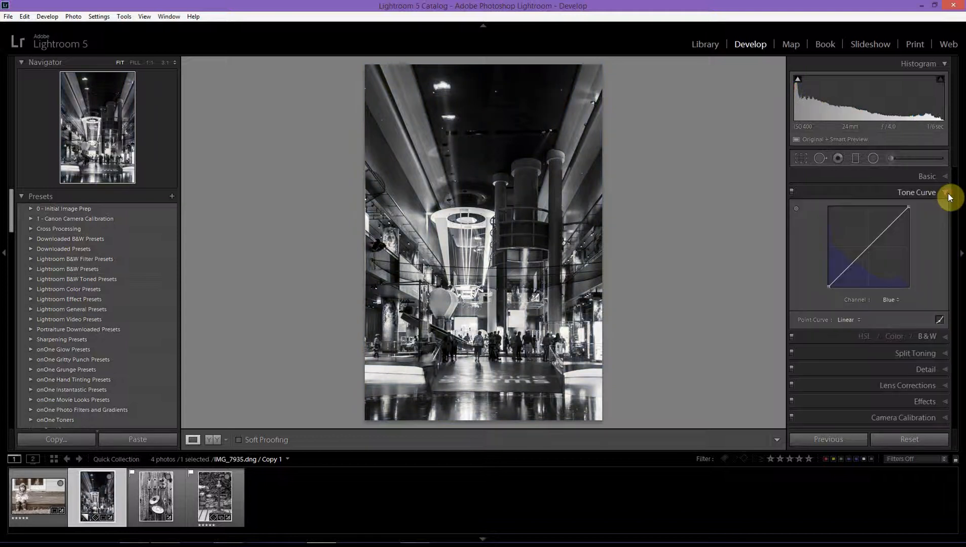
pyautogui.click(890, 303)
pyautogui.click(886, 309)
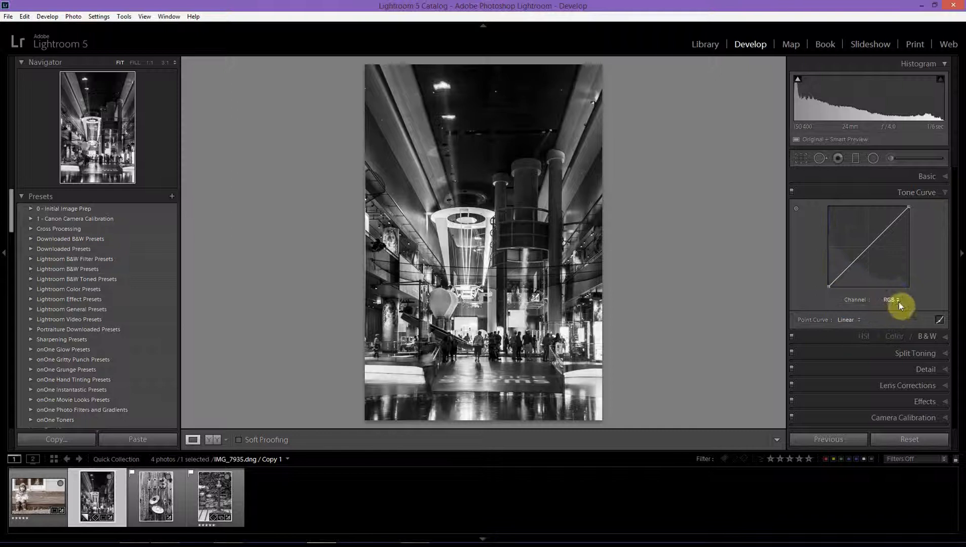
# Set the hall photo's point curve channel to Blue
pyautogui.click(940, 320)
pyautogui.click(939, 362)
pyautogui.click(890, 301)
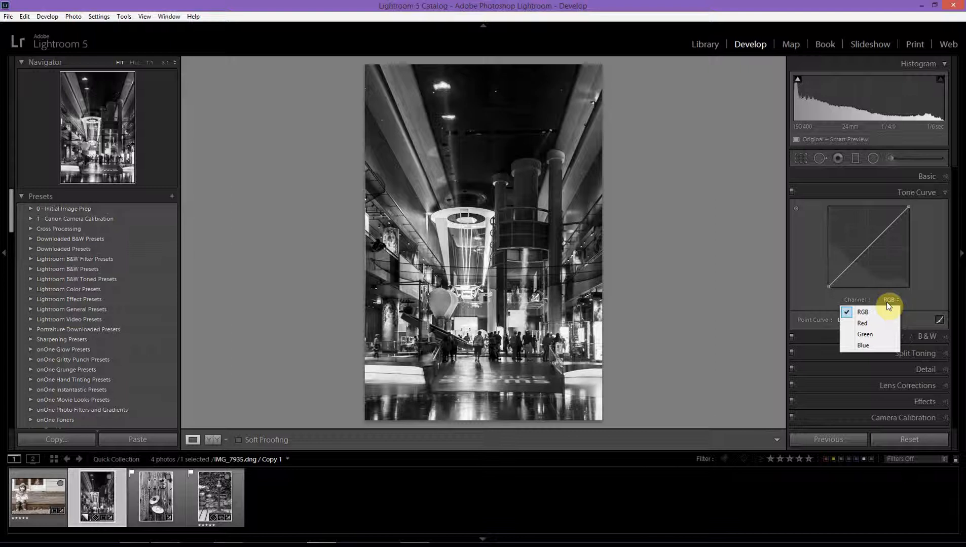
pyautogui.click(865, 348)
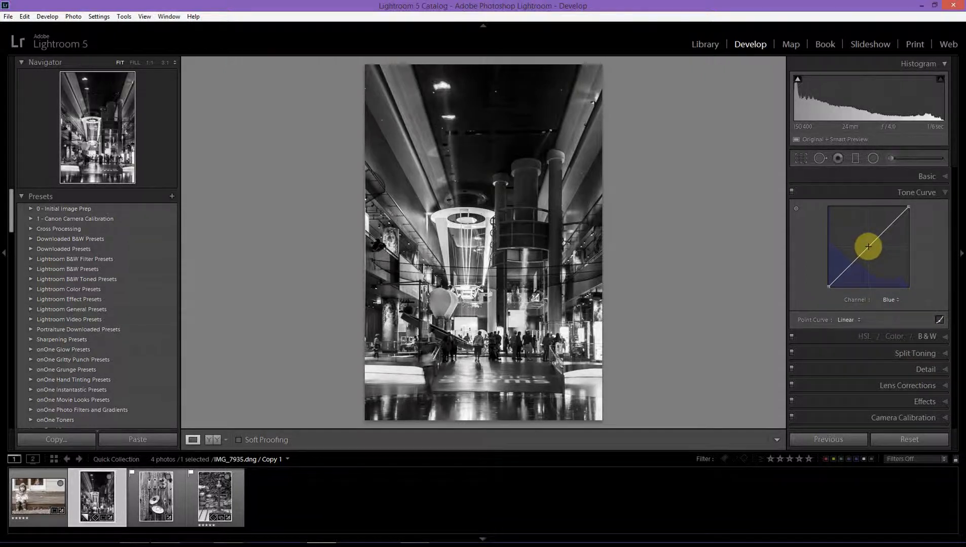
# Try bending the blue curve down at the midtones and steeply up toward the highlights, and reset the point curve to Linear
pyautogui.moveTo(868, 246); pyautogui.dragTo(873, 255)
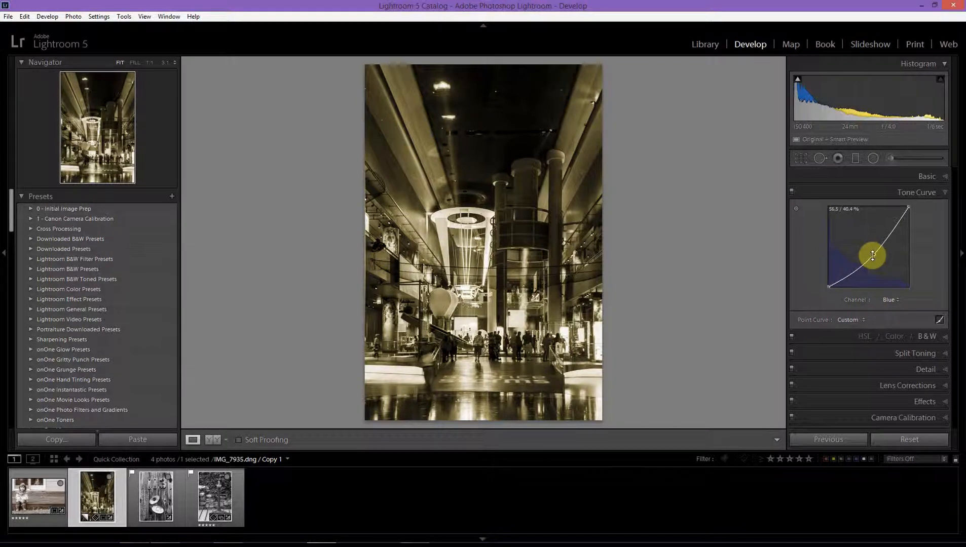
pyautogui.moveTo(872, 256)
pyautogui.mouseDown()
pyautogui.moveTo(861, 239)
pyautogui.moveTo(875, 254)
pyautogui.moveTo(868, 249)
pyautogui.mouseUp()
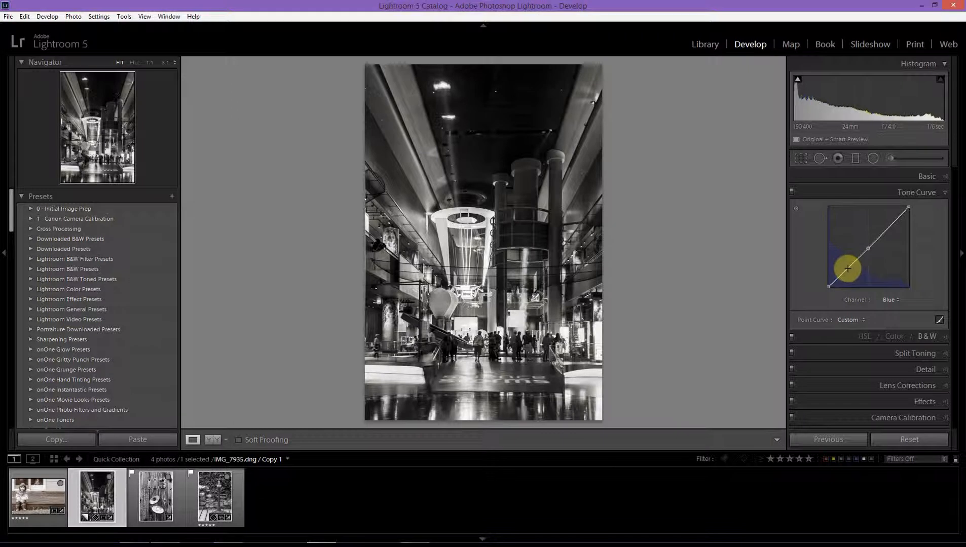
pyautogui.moveTo(848, 268); pyautogui.dragTo(881, 115)
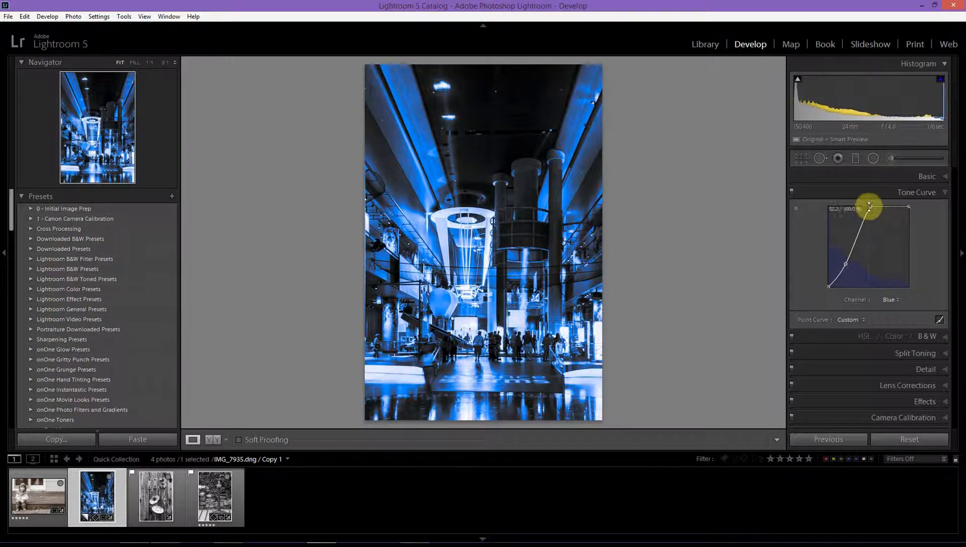
pyautogui.click(850, 319)
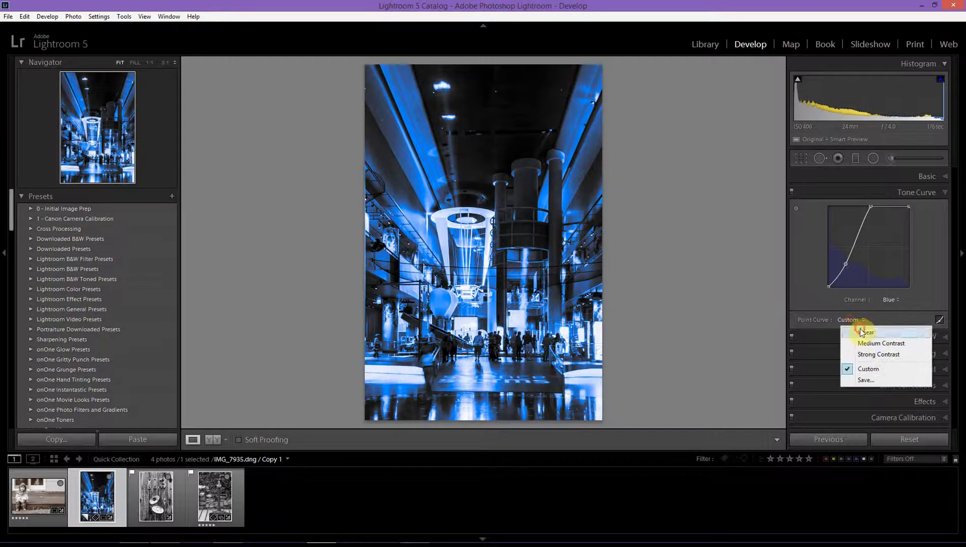
pyautogui.click(860, 329)
# Raise the shadow part of the blue curve and lower its highlight part to tone the shadows blue and the highlights yellow
pyautogui.moveTo(848, 268); pyautogui.dragTo(846, 262)
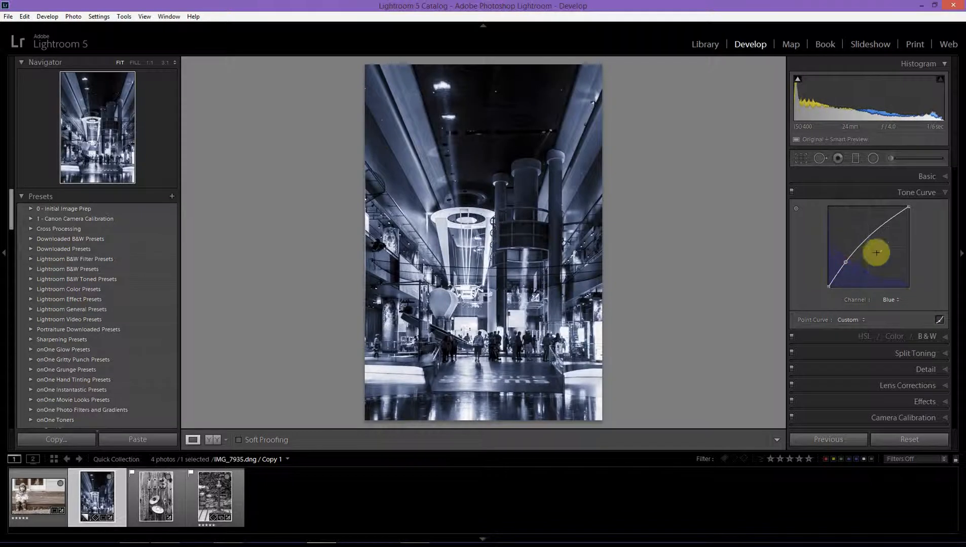
pyautogui.click(887, 221)
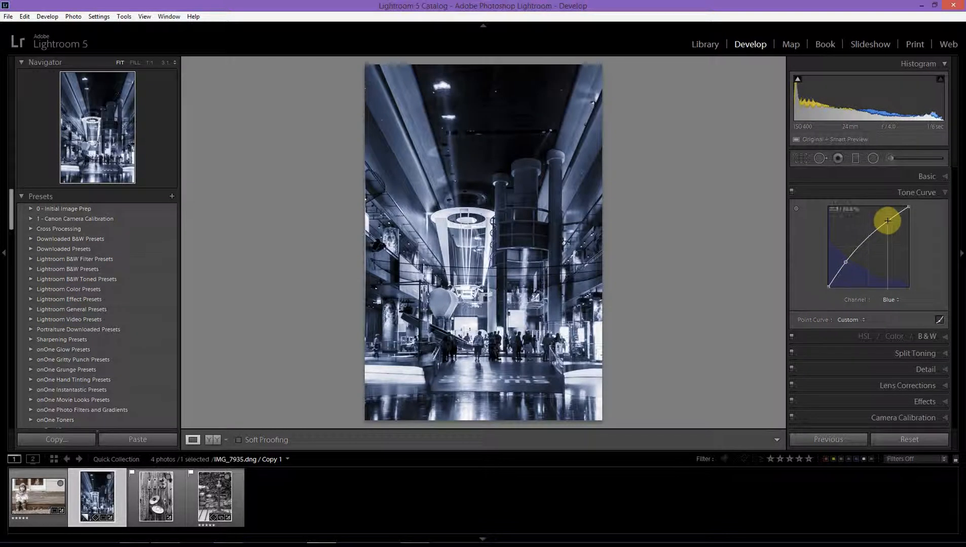
pyautogui.moveTo(888, 221); pyautogui.dragTo(892, 228)
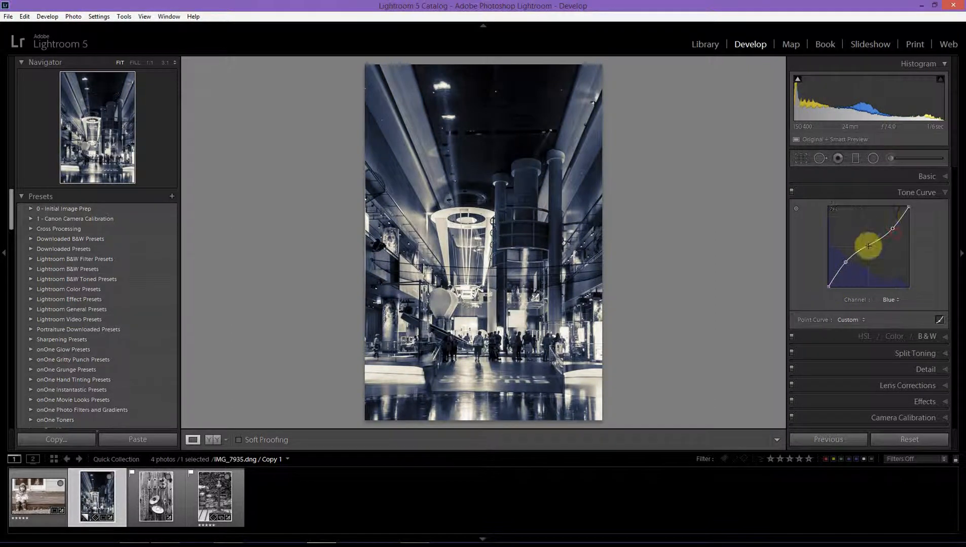
pyautogui.moveTo(893, 229); pyautogui.dragTo(893, 229)
pyautogui.moveTo(894, 229); pyautogui.dragTo(894, 229)
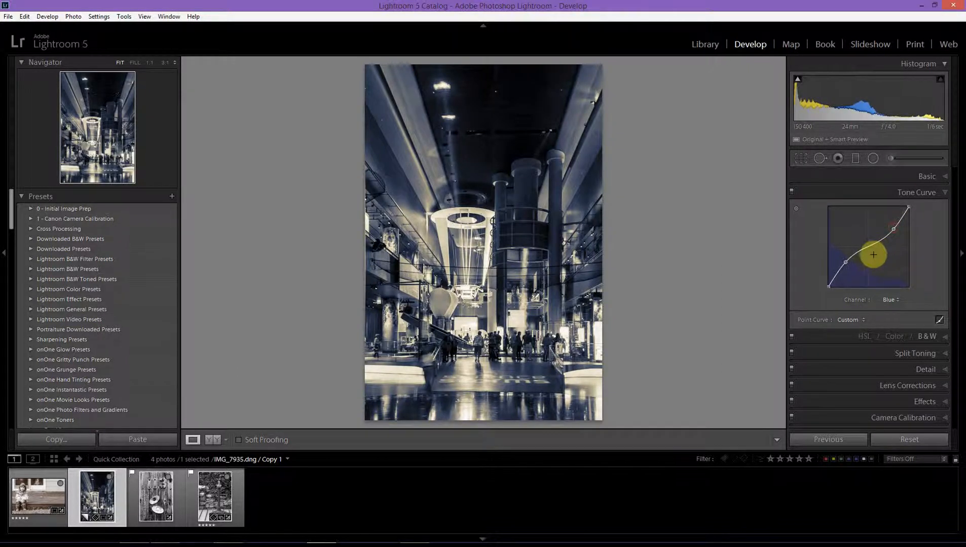
# Refine the blue curve by raising its highlight point slightly and adding a point near the middle, close to the original diagonal
pyautogui.click(843, 261)
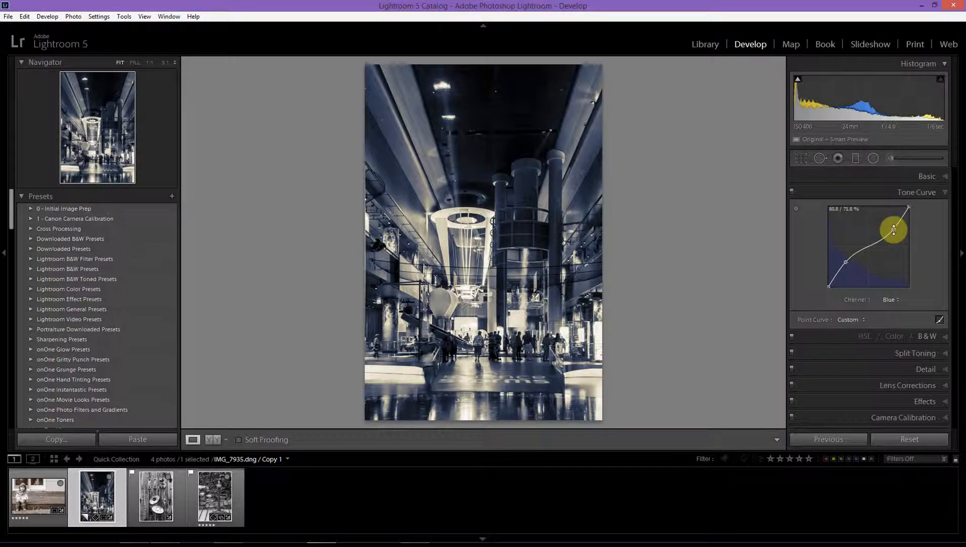
pyautogui.moveTo(894, 231); pyautogui.dragTo(896, 223)
pyautogui.click(868, 243)
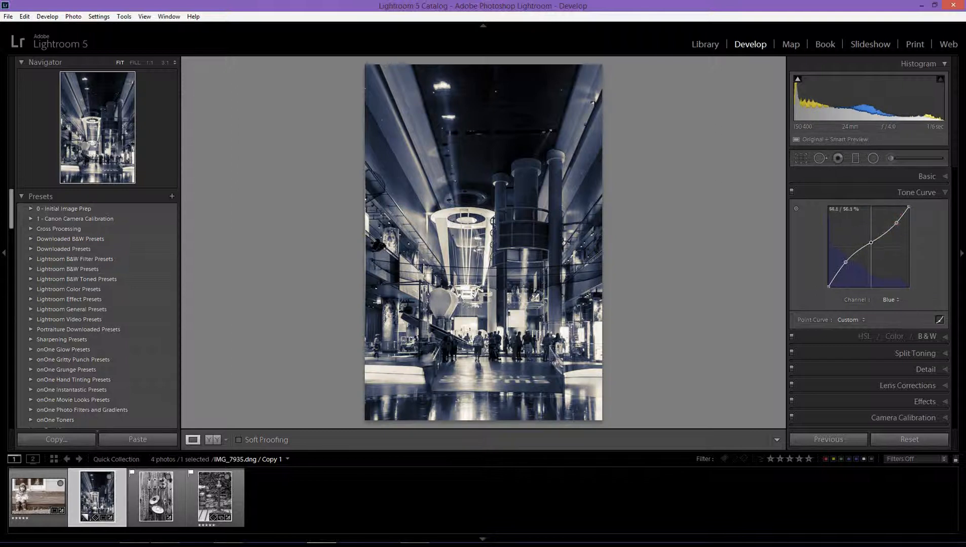
pyautogui.moveTo(868, 243); pyautogui.dragTo(881, 236)
pyautogui.click(895, 226)
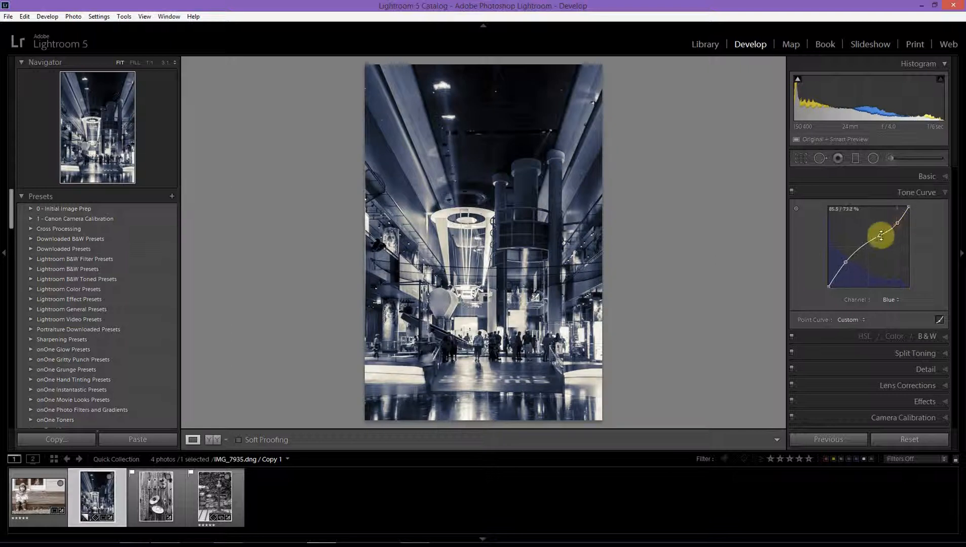
pyautogui.moveTo(881, 236)
pyautogui.mouseDown()
pyautogui.moveTo(863, 251)
pyautogui.moveTo(869, 245)
pyautogui.mouseUp()
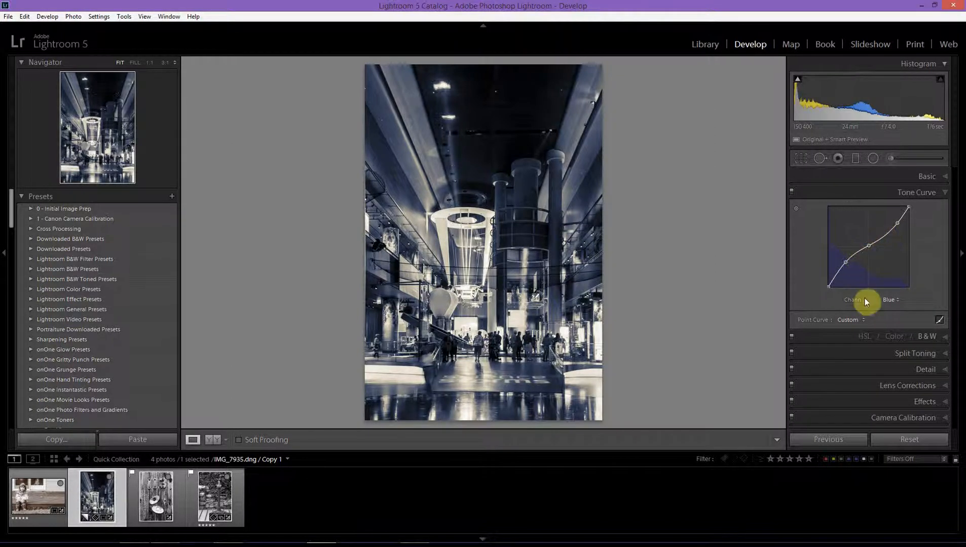
pyautogui.click(889, 300)
pyautogui.click(889, 300)
pyautogui.click(899, 232)
# Start a new develop preset and create a preset folder named Toning for it
pyautogui.click(172, 197)
pyautogui.click(584, 175)
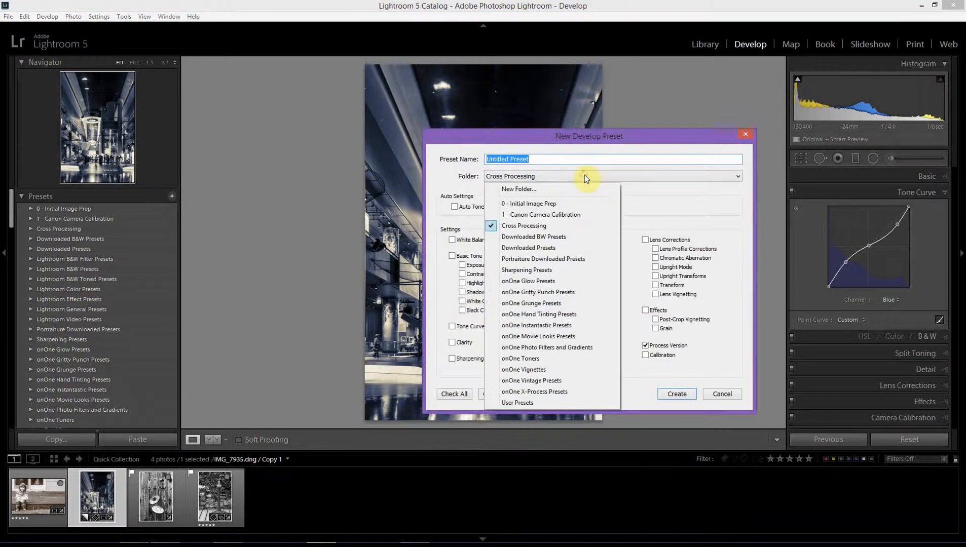
pyautogui.click(550, 189)
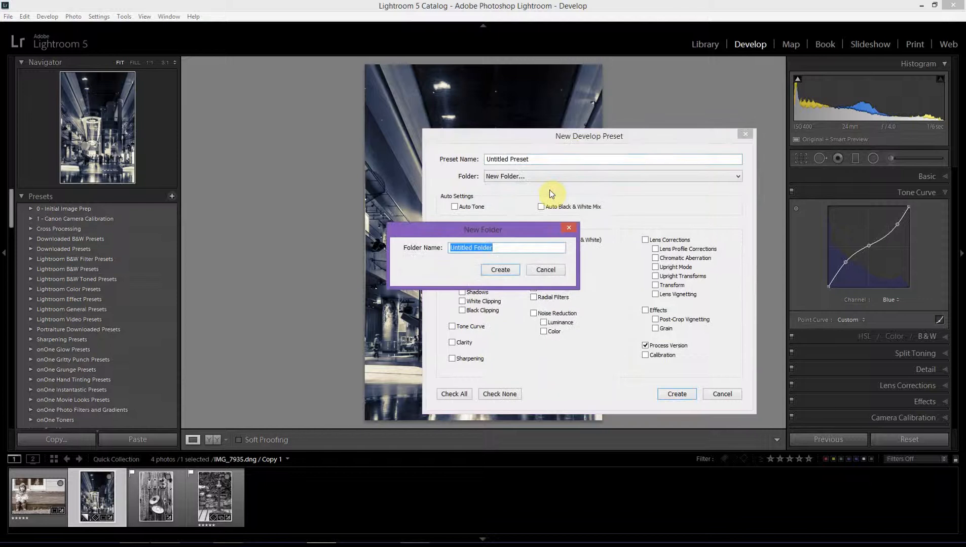
pyautogui.write('Toning')
pyautogui.click(501, 269)
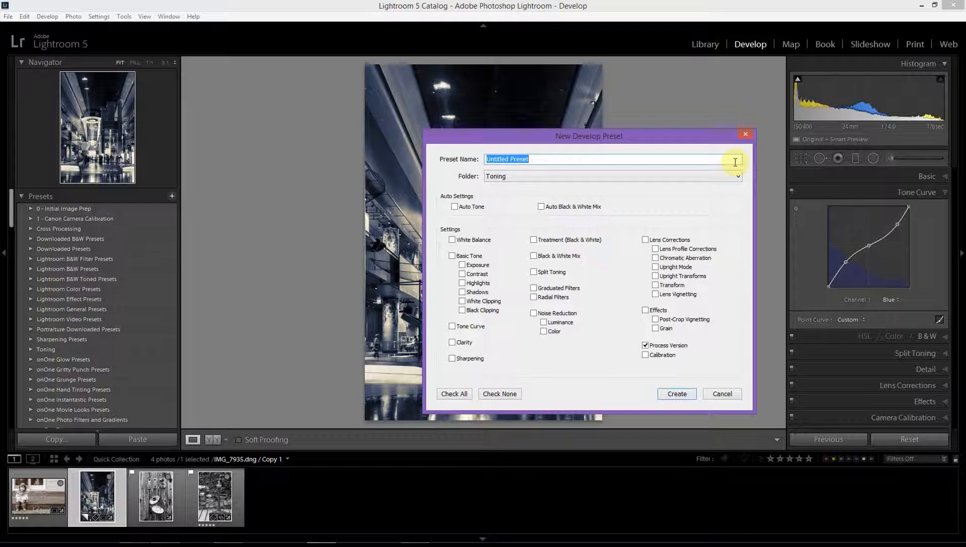
# Name the preset Blue Shadow Yellow Highlight, include the Tone Curve setting and create it
pyautogui.write('Blue Sha')
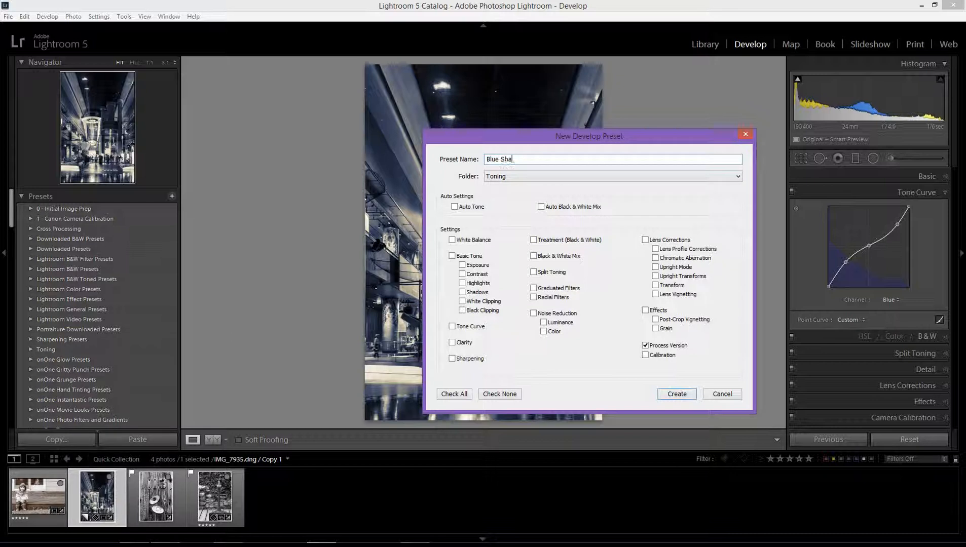
pyautogui.write('dow Yellow Highlight')
pyautogui.click(453, 327)
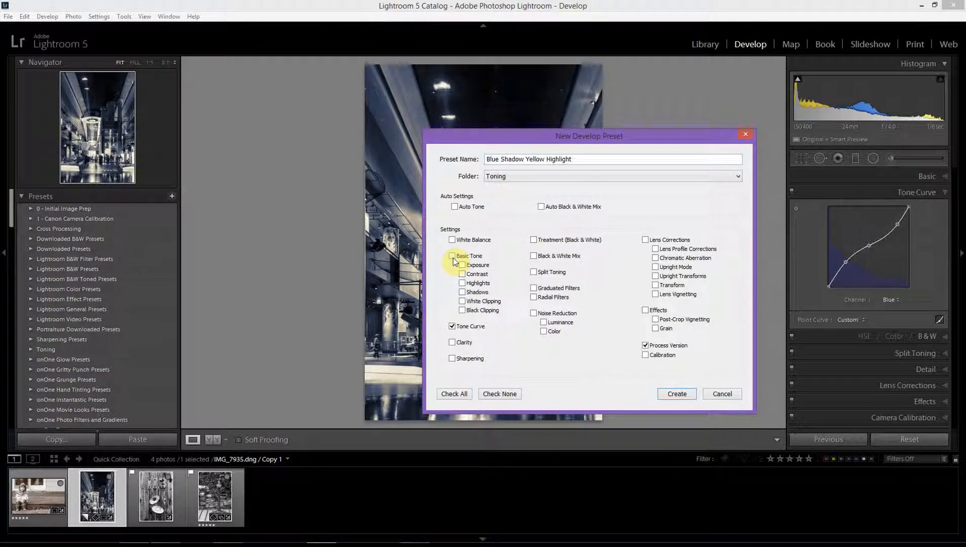
pyautogui.click(679, 394)
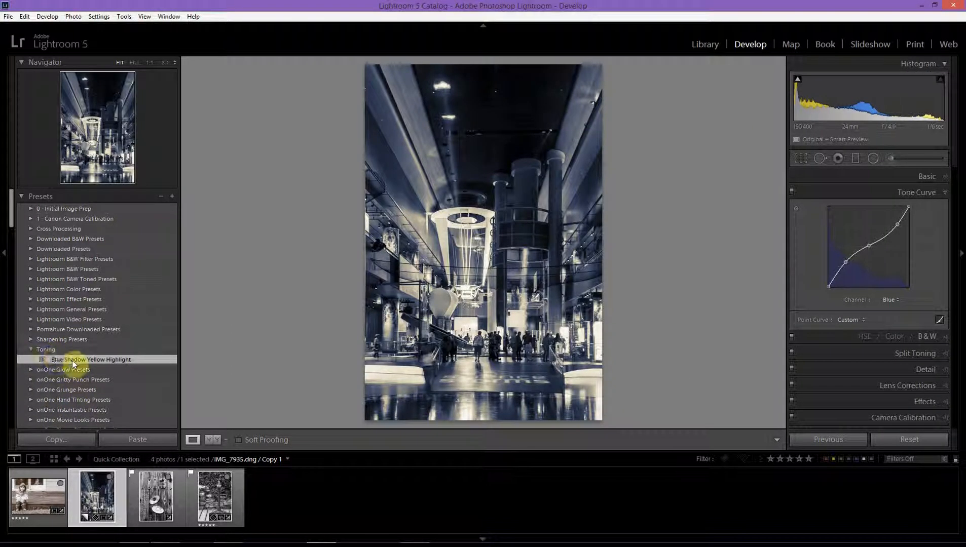
# Apply the Blue Shadow Yellow Highlight preset to the photo of metal numbers on weathered wood
pyautogui.click(148, 502)
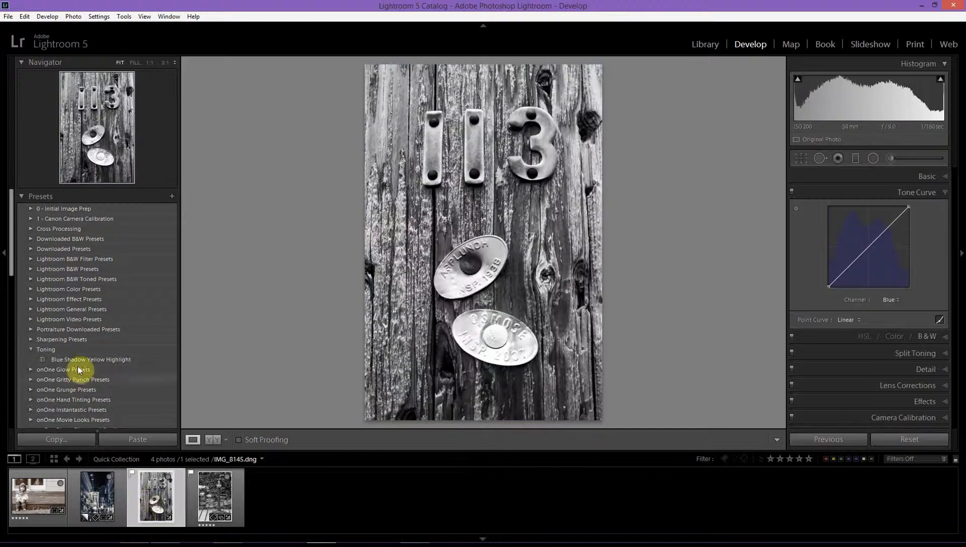
pyautogui.click(78, 360)
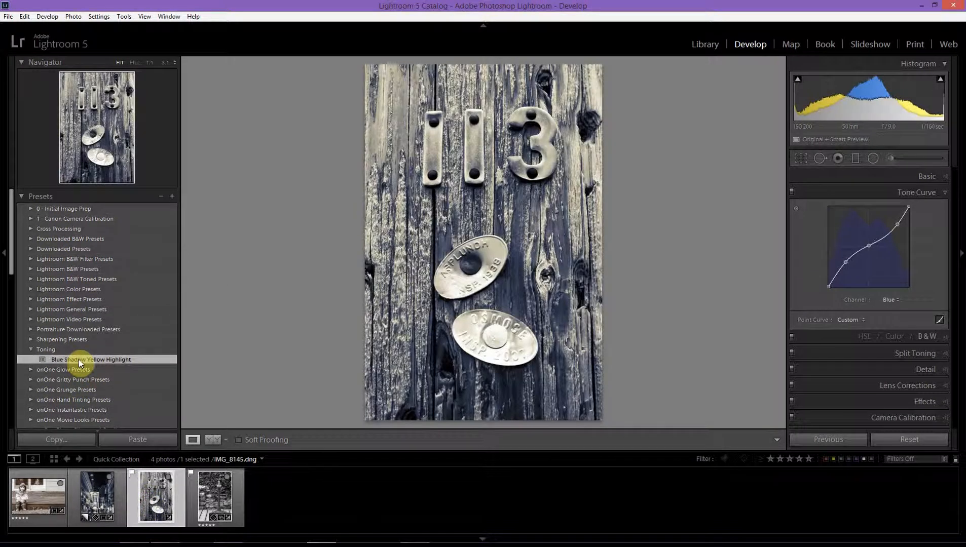
# Open the photo of the girl on the porch and show its Split Toning settings in place of Tone Curve
pyautogui.click(39, 509)
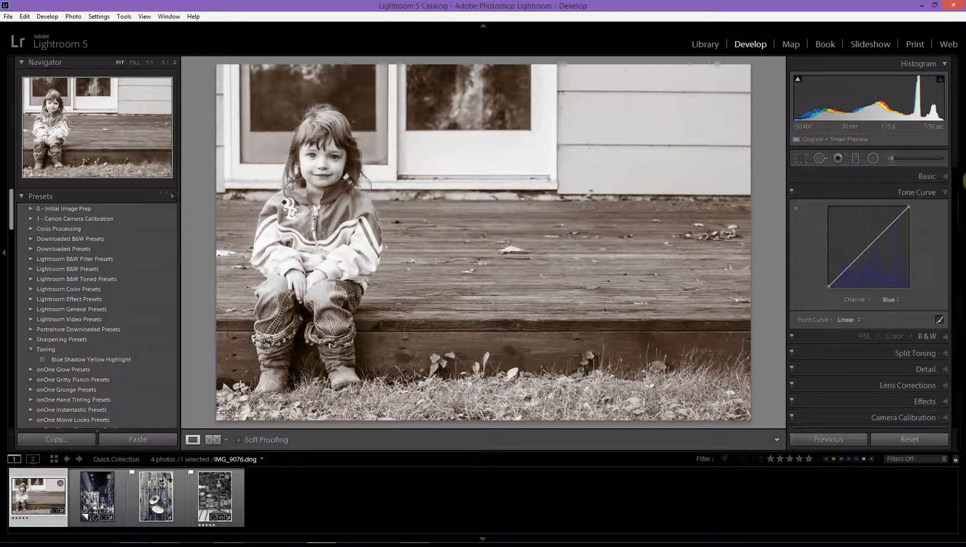
pyautogui.click(946, 193)
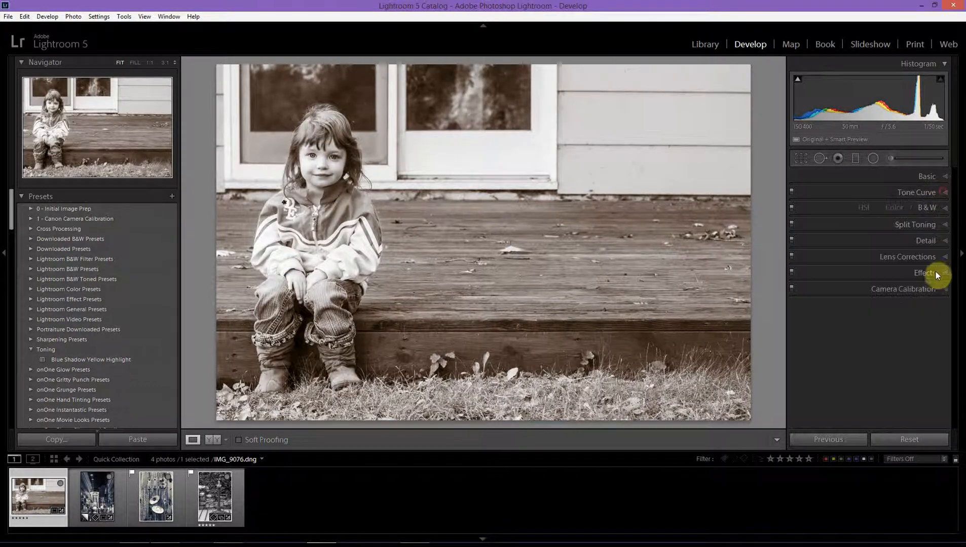
pyautogui.click(943, 226)
pyautogui.click(943, 191)
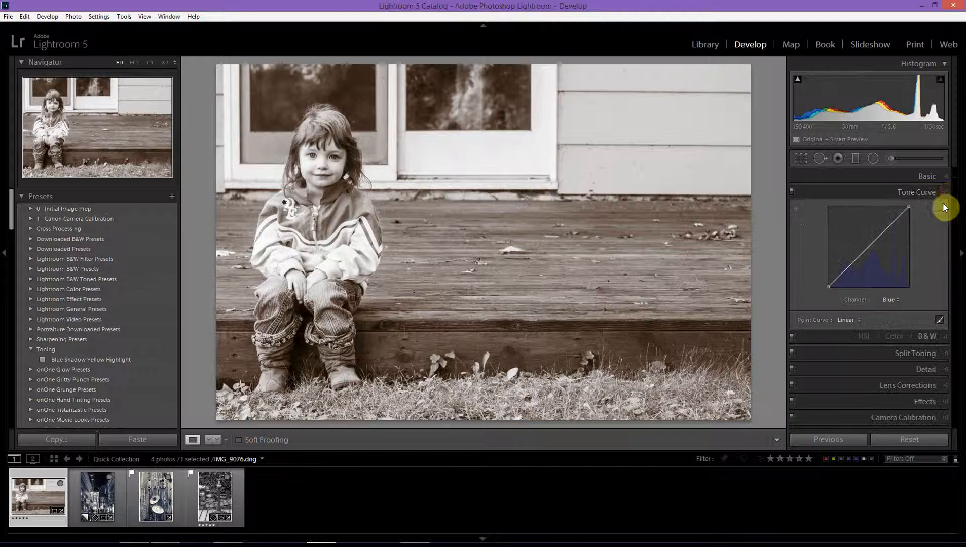
pyautogui.click(943, 192)
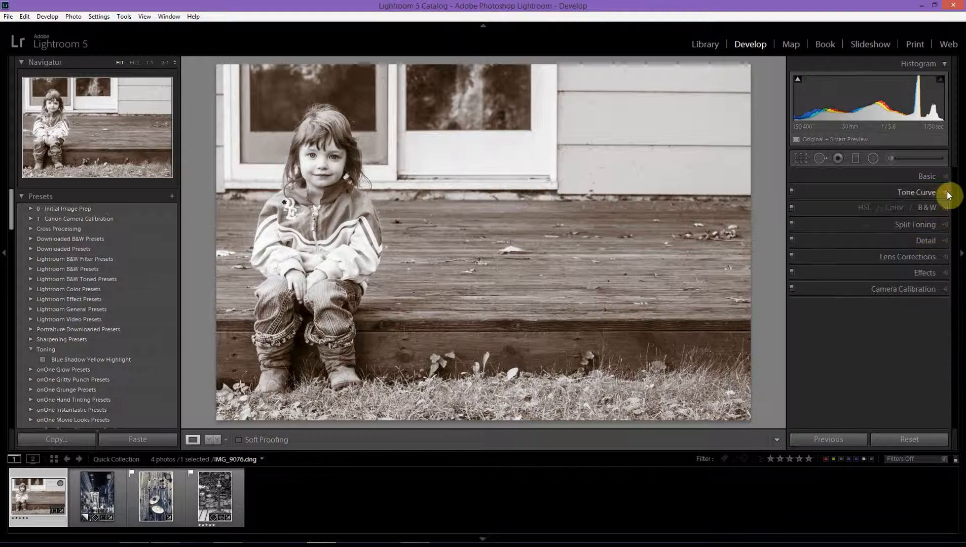
pyautogui.click(942, 226)
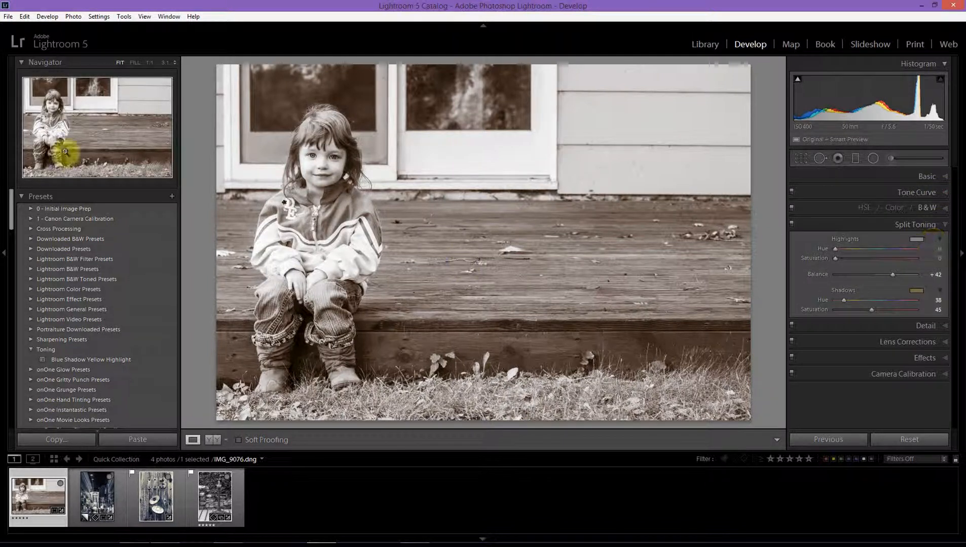
# Create a develop preset named Sepia Shadows in the Toning folder, including Split Toning and excluding Tone Curve
pyautogui.click(171, 197)
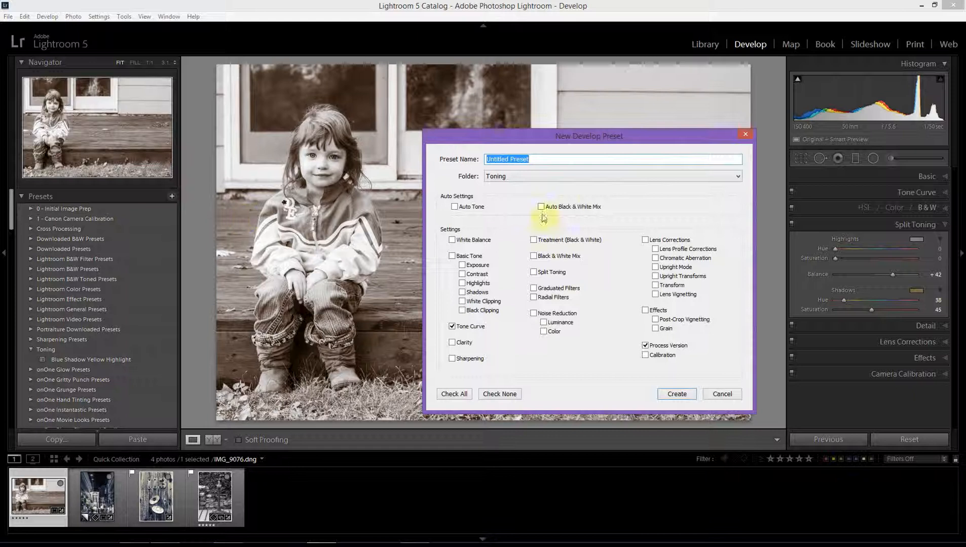
pyautogui.write('Sp')
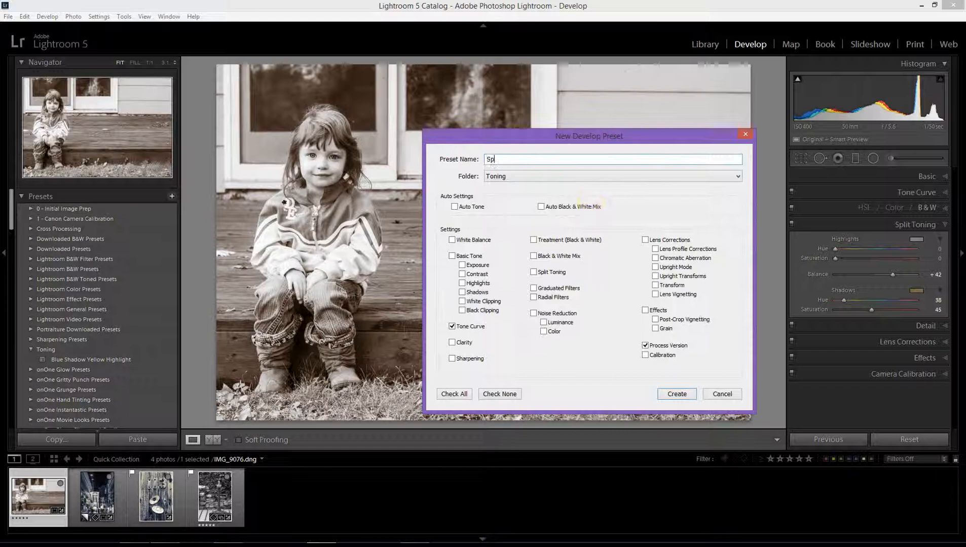
pyautogui.press('BackSpace')
pyautogui.press('BackSpace')
pyautogui.write('Se')
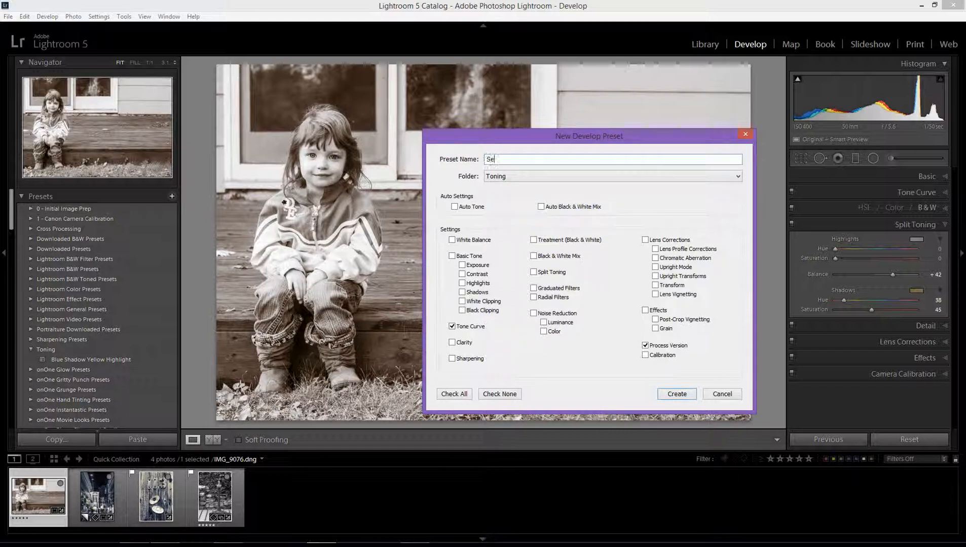
pyautogui.write('pia Shadows')
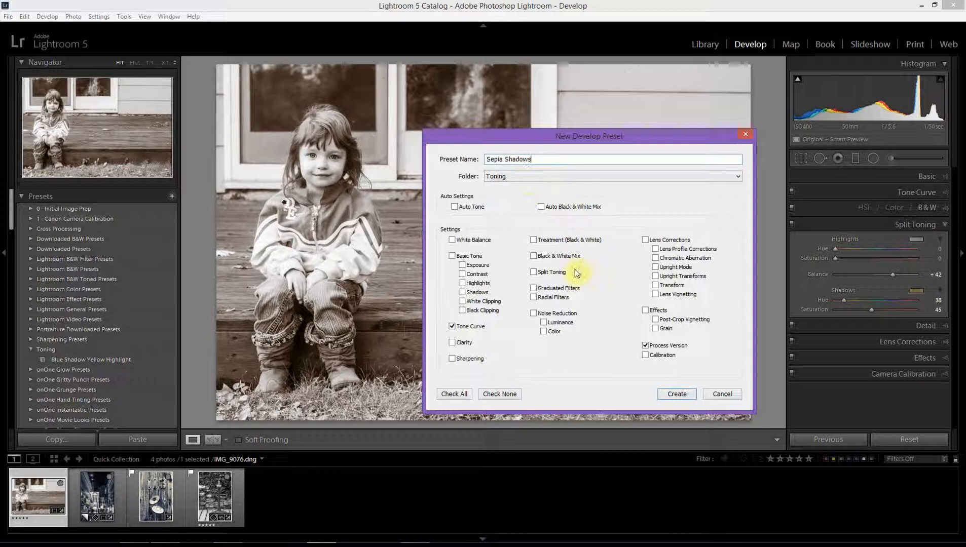
pyautogui.click(452, 327)
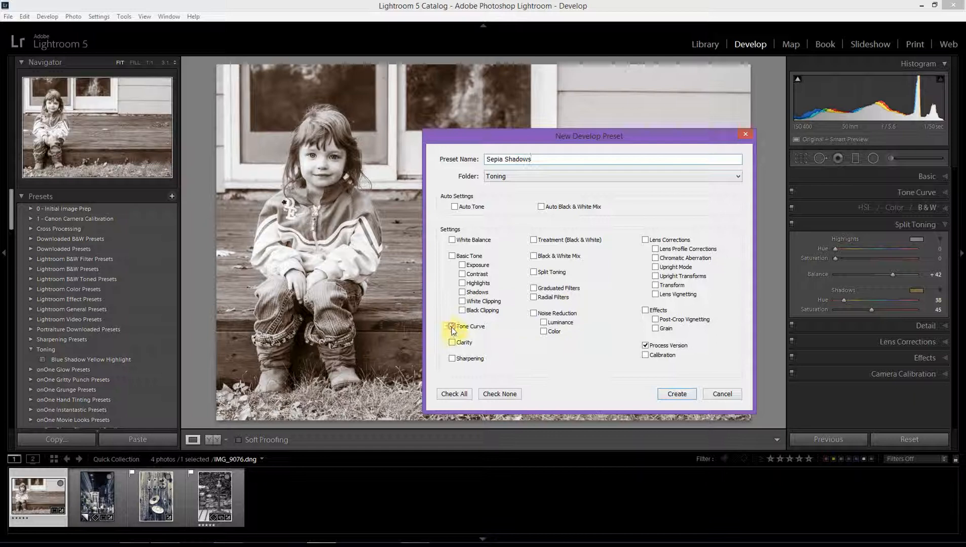
pyautogui.click(535, 273)
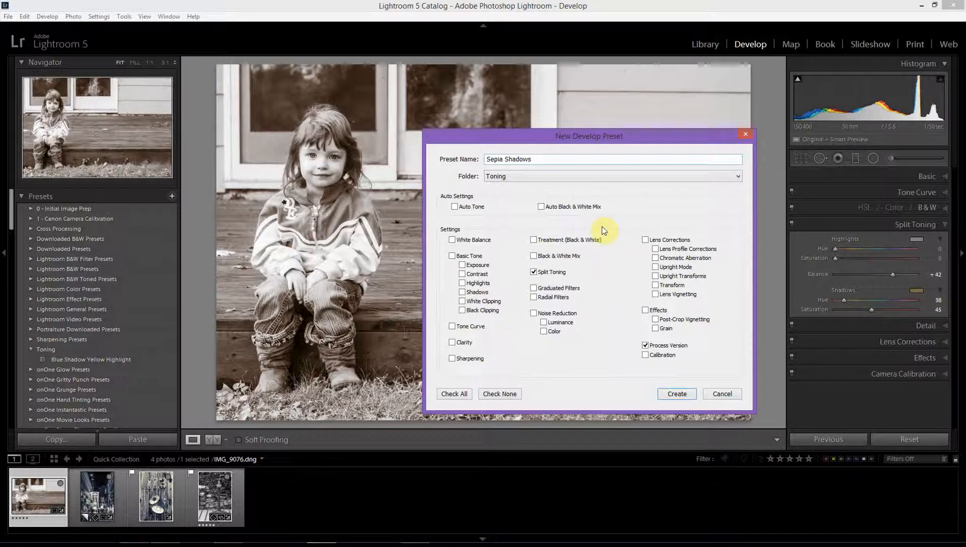
pyautogui.click(673, 394)
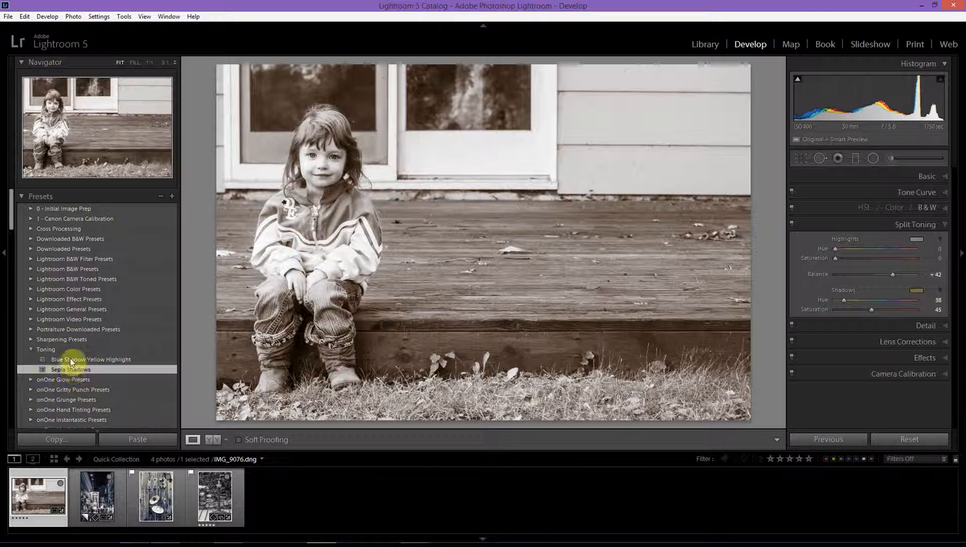
# Apply the Sepia Shadows preset to the drinking fountain photo
pyautogui.click(210, 491)
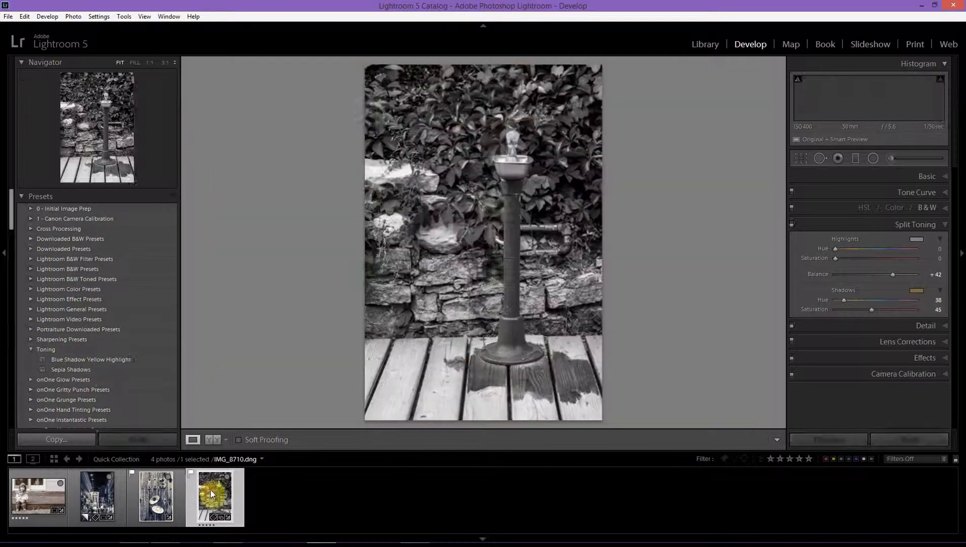
pyautogui.click(76, 369)
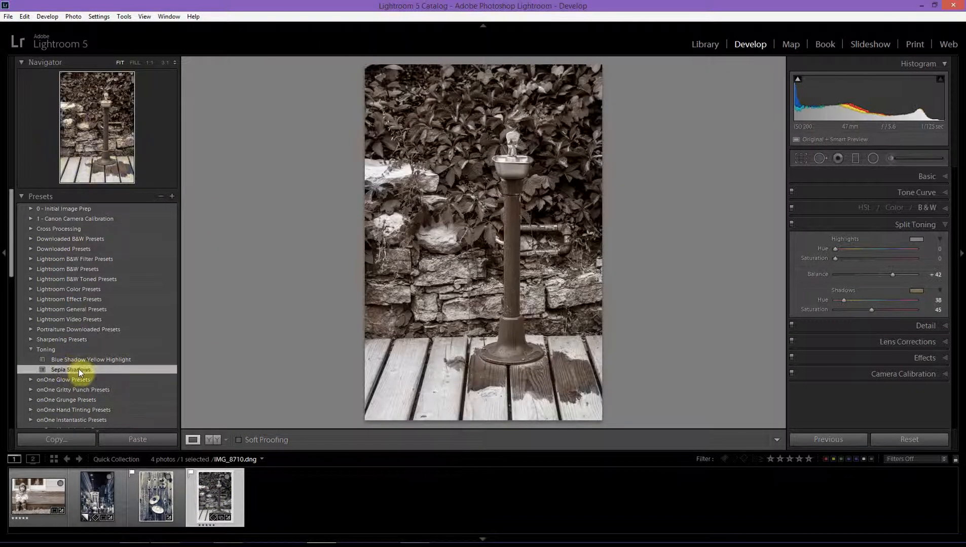